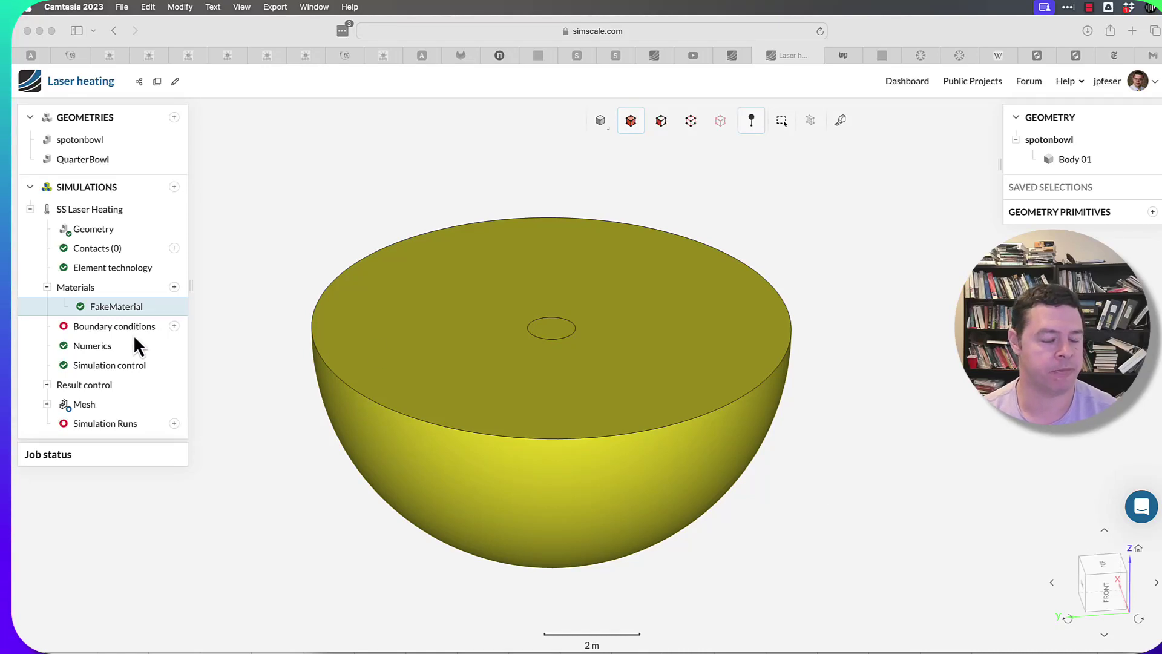
In the SS Laser Heating project, open the add menu beside Boundary conditions.
{"action": "left_click", "coordinate": [114, 325]}
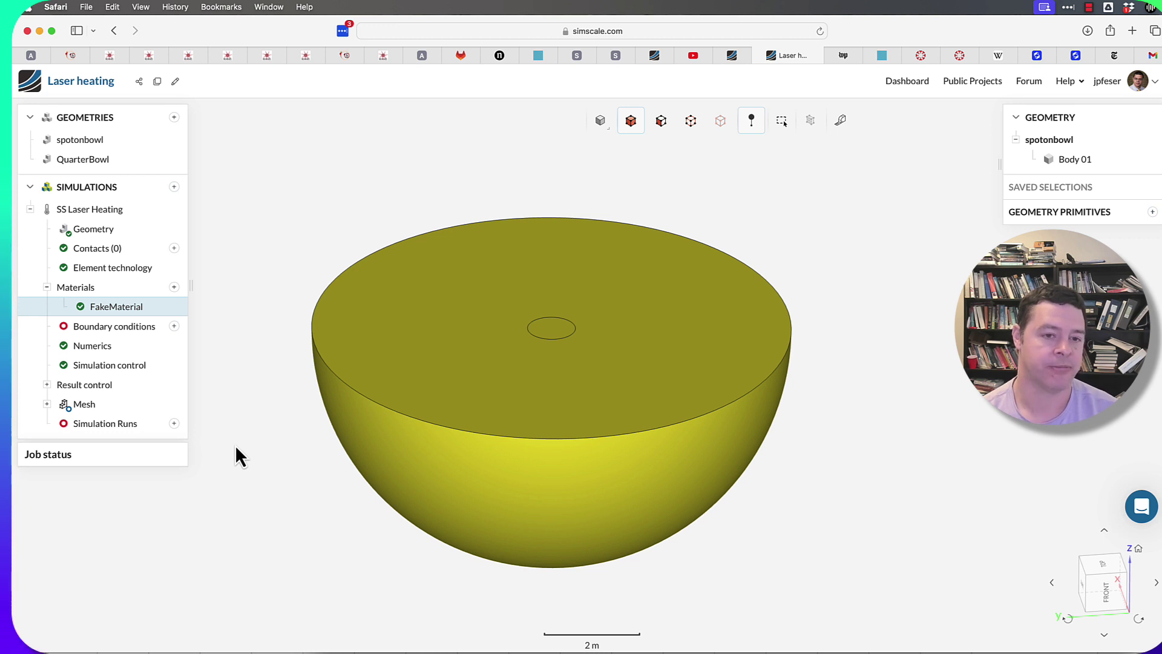
{"action": "scroll", "coordinate": [235, 444], "scroll_direction": "up", "scroll_amount": 1}
{"action": "scroll", "coordinate": [235, 455], "scroll_direction": "up", "scroll_amount": 1}
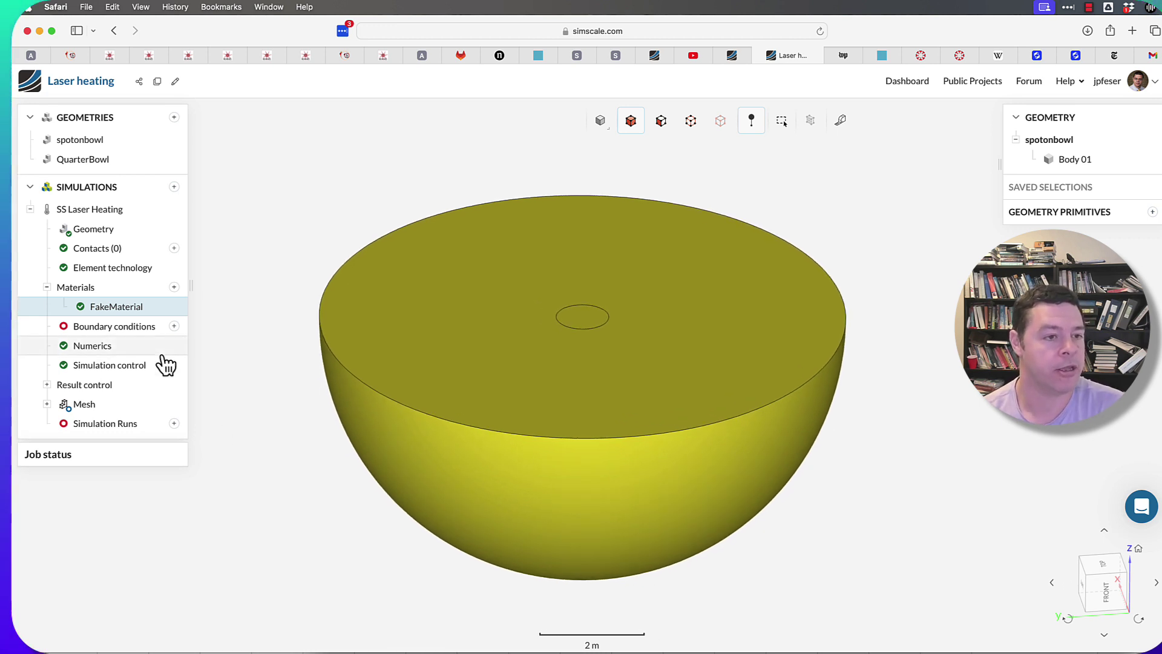
{"action": "left_click", "coordinate": [148, 306]}
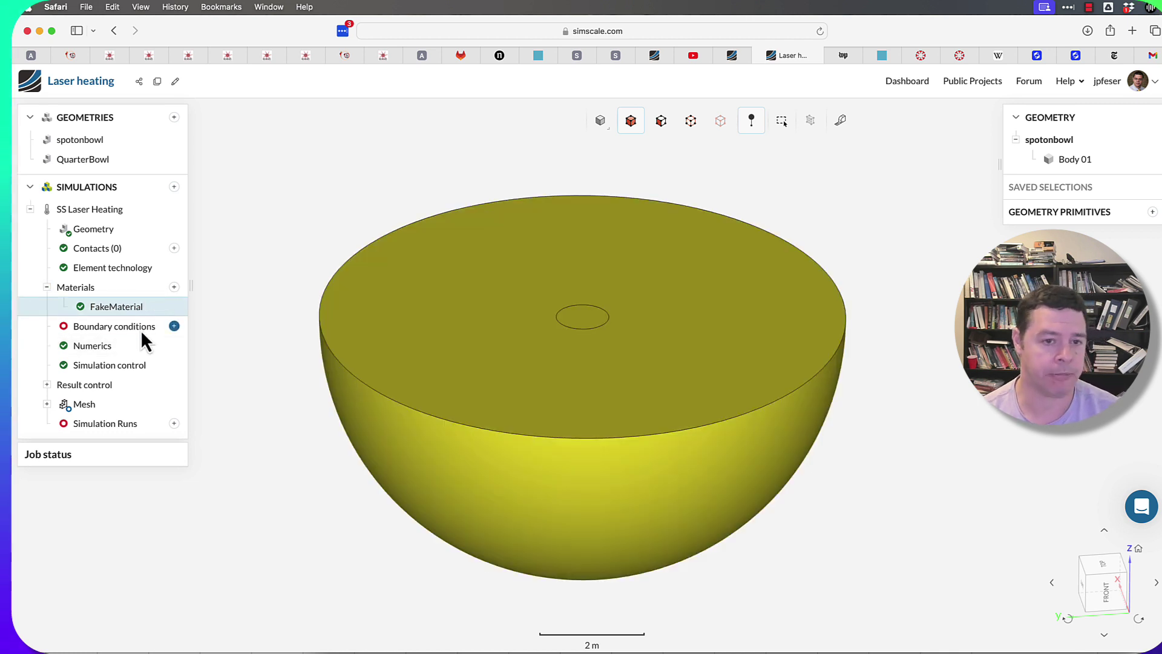
{"action": "left_click", "coordinate": [174, 327]}
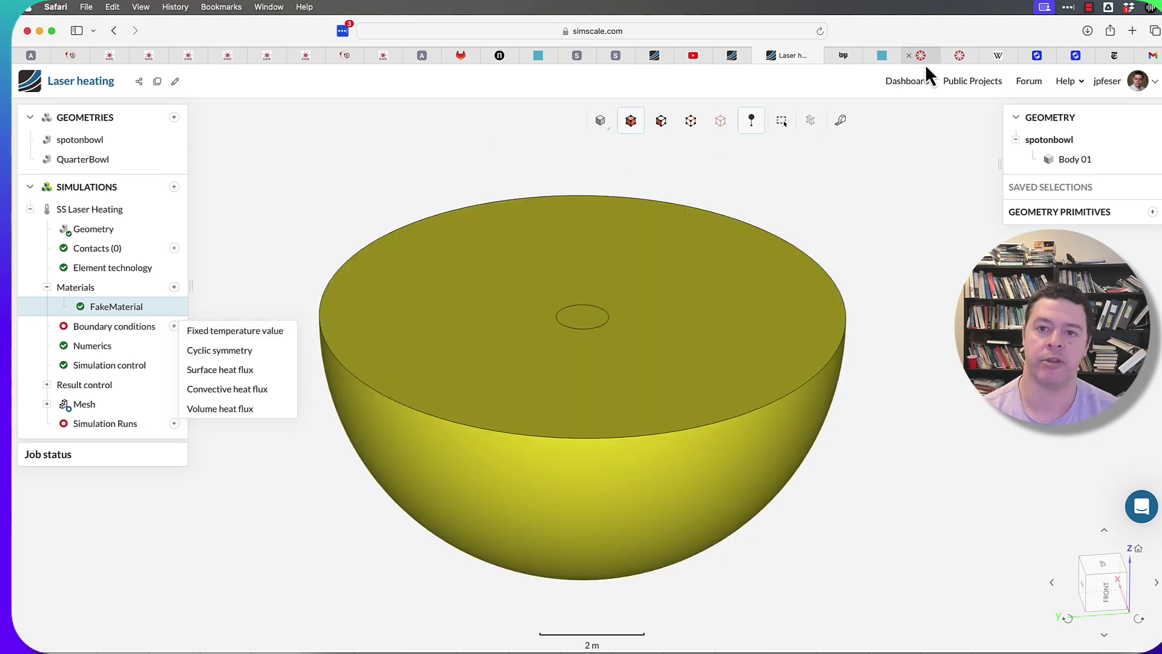
Zoom the Canvas laser-heating page and scroll to the boxed Gaussian heat-flux equation and screenshot.
{"action": "left_click", "coordinate": [960, 56]}
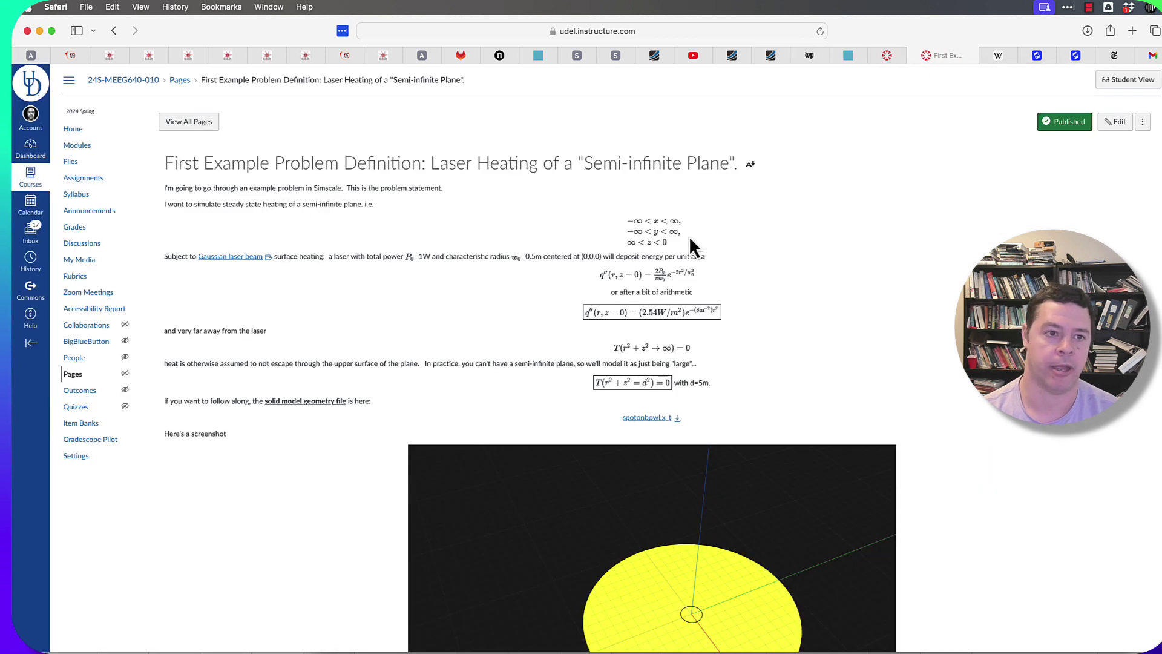
{"action": "scroll", "coordinate": [621, 359], "scroll_direction": "down", "scroll_amount": 2}
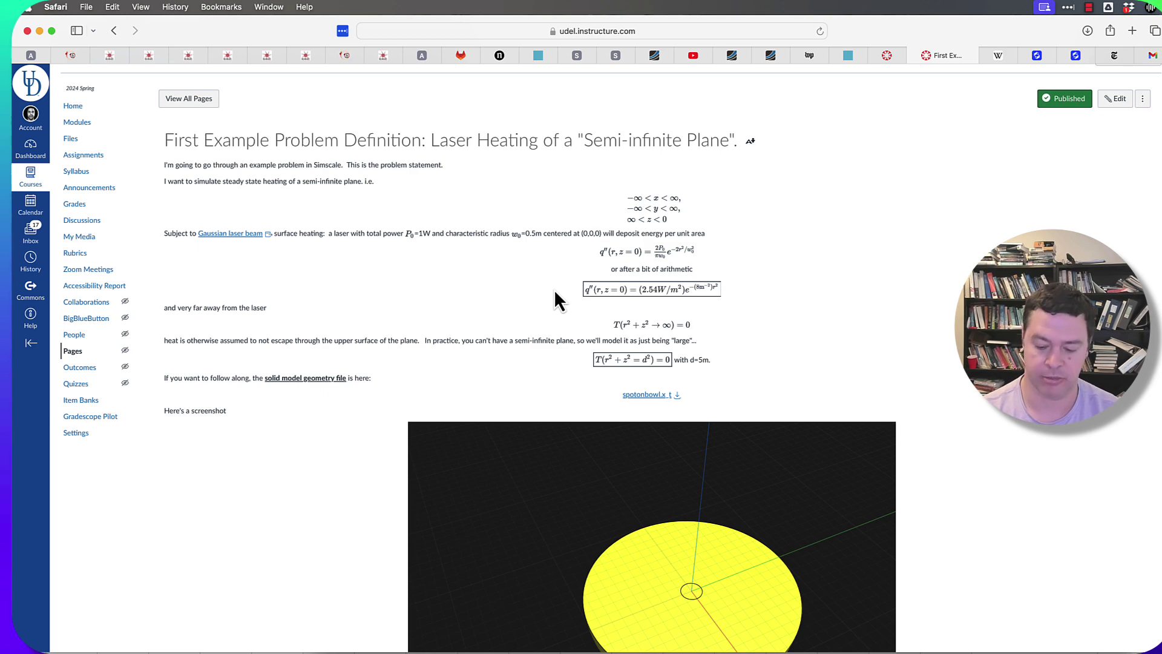
{"action": "key", "text": "super+plus"}
{"action": "key", "text": "super+plus"}
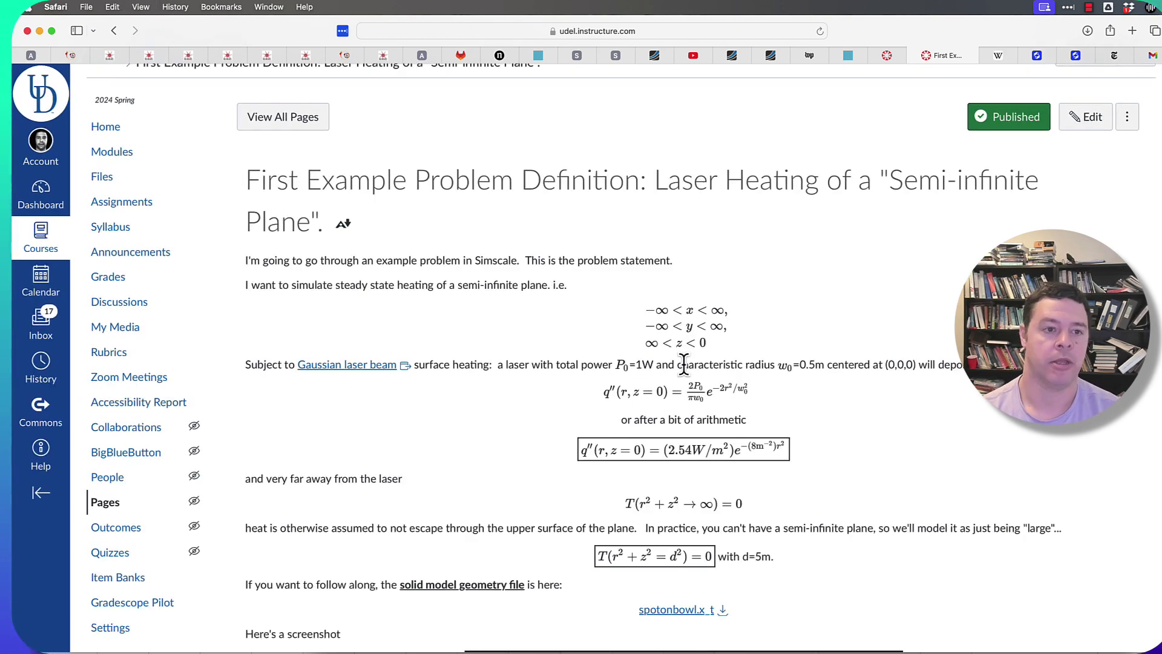
{"action": "scroll", "coordinate": [683, 364], "scroll_direction": "down", "scroll_amount": 4}
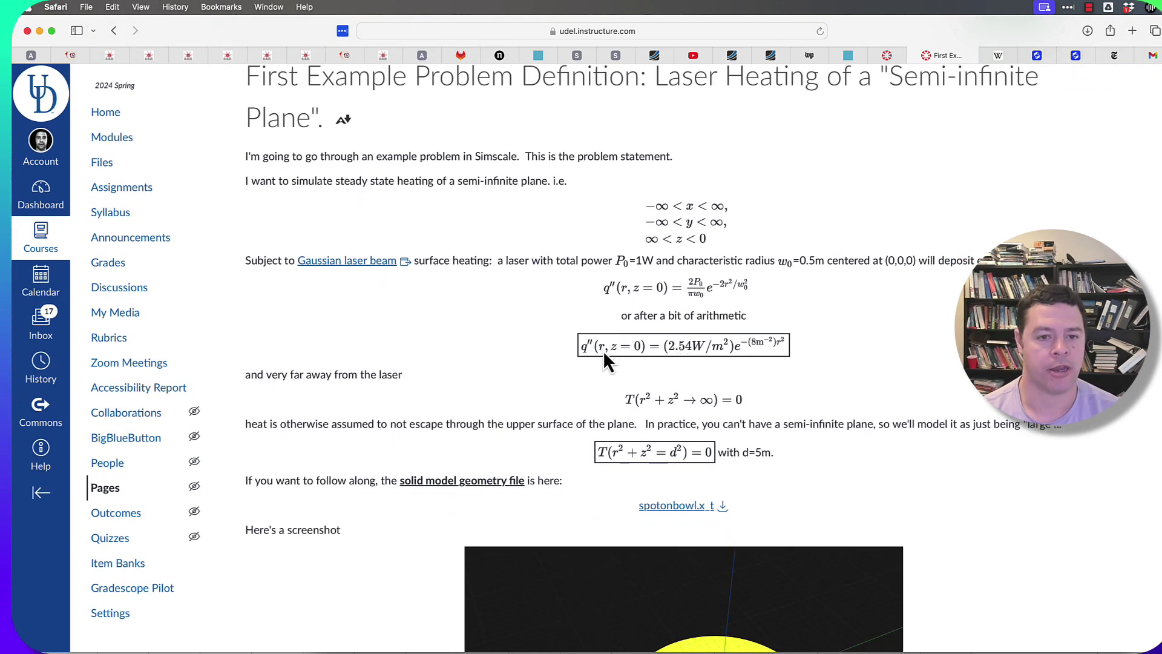
{"action": "scroll", "coordinate": [615, 362], "scroll_direction": "down", "scroll_amount": 1}
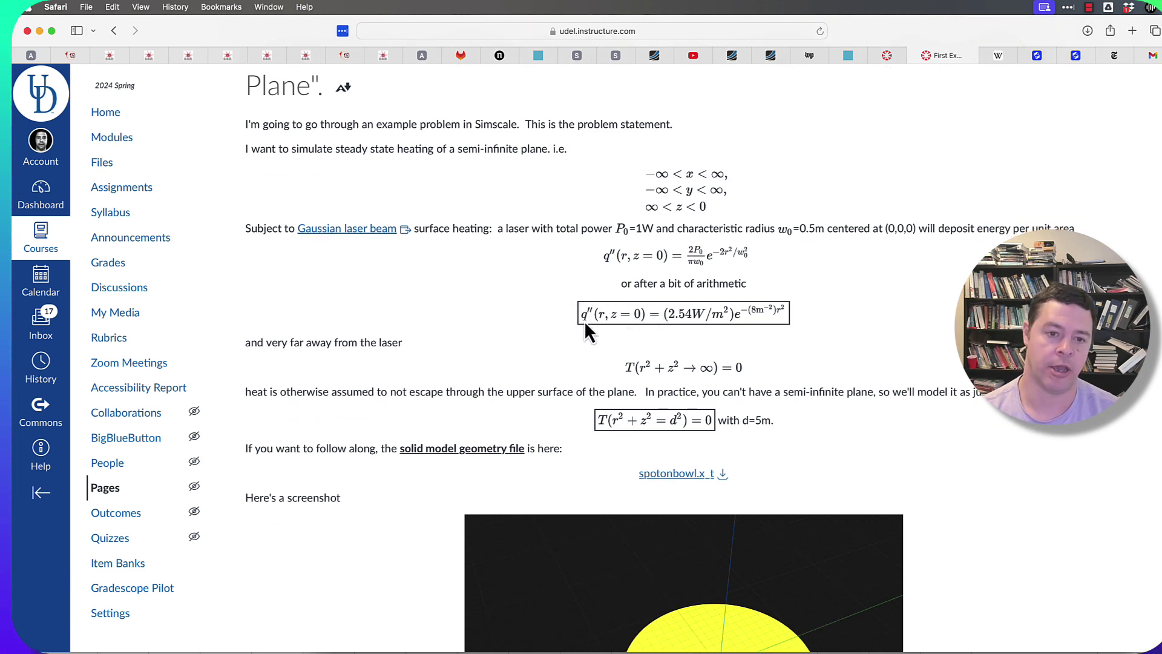
{"action": "scroll", "coordinate": [734, 535], "scroll_direction": "down", "scroll_amount": 8}
{"action": "scroll", "coordinate": [734, 534], "scroll_direction": "down", "scroll_amount": 1}
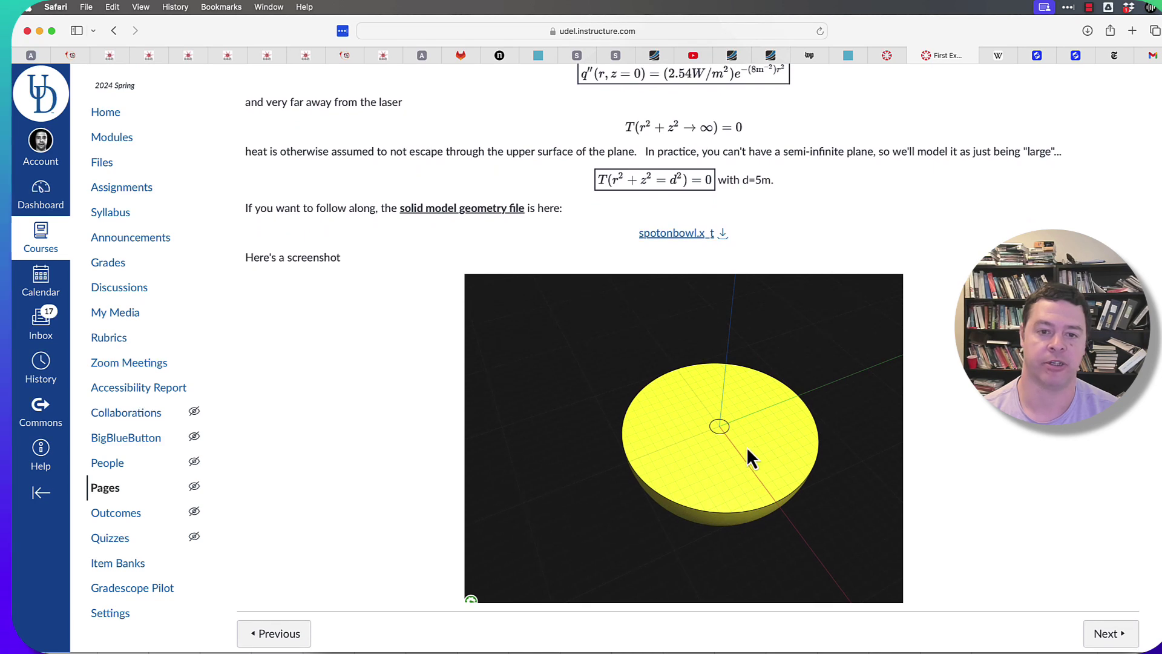
{"action": "scroll", "coordinate": [738, 438], "scroll_direction": "up", "scroll_amount": 4}
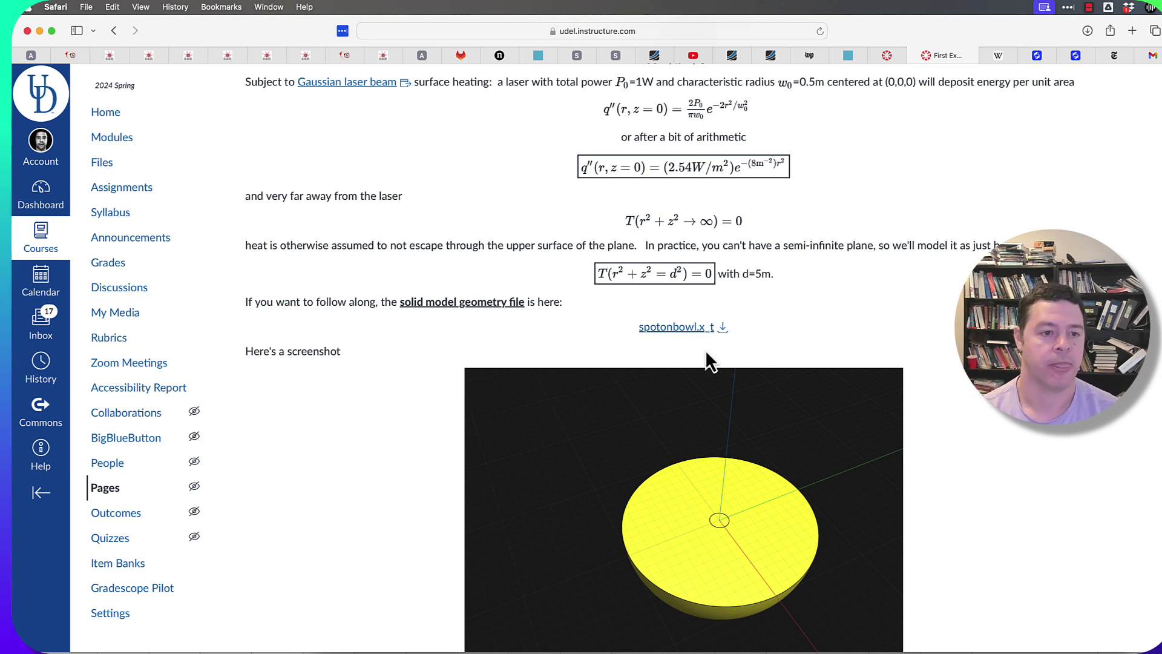
{"action": "scroll", "coordinate": [705, 344], "scroll_direction": "down", "scroll_amount": 3}
{"action": "scroll", "coordinate": [704, 344], "scroll_direction": "up", "scroll_amount": 3}
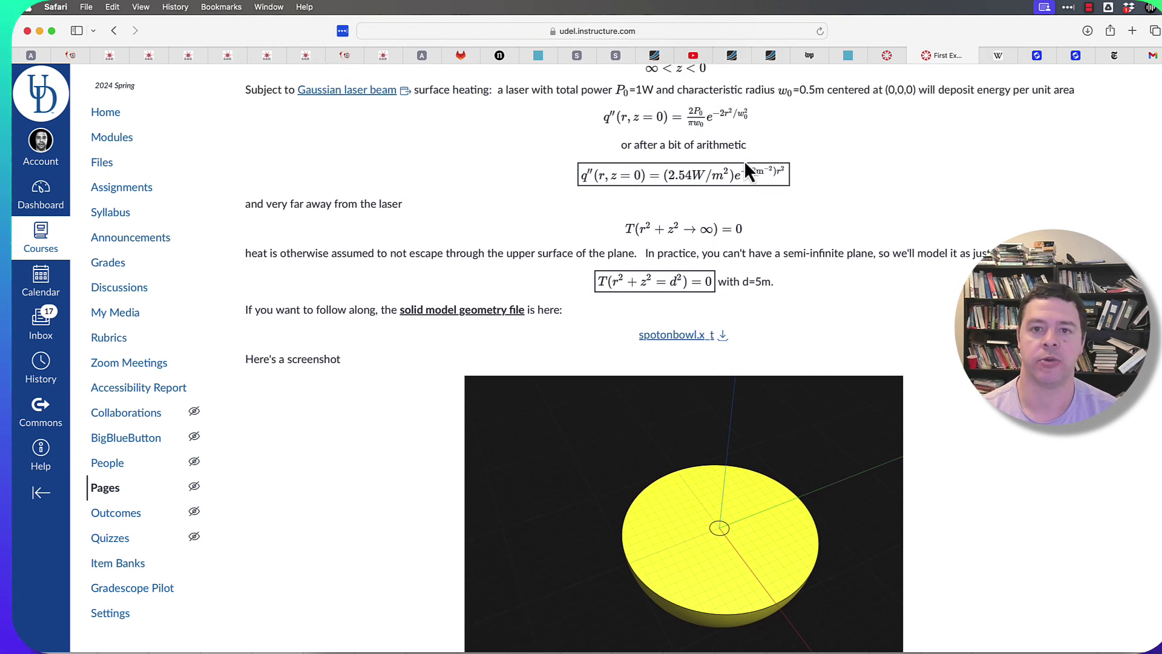
Add a Fixed temperature value condition and assign it to the bowl's curved face 18.
{"action": "left_click", "coordinate": [770, 59]}
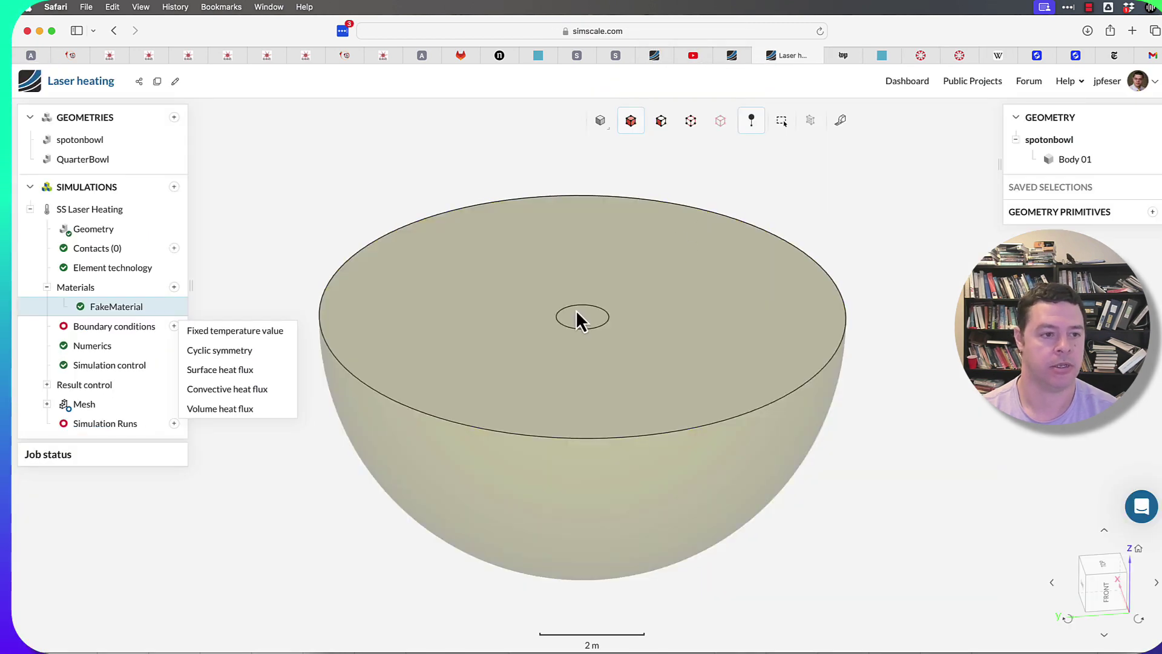
{"action": "left_click", "coordinate": [611, 298]}
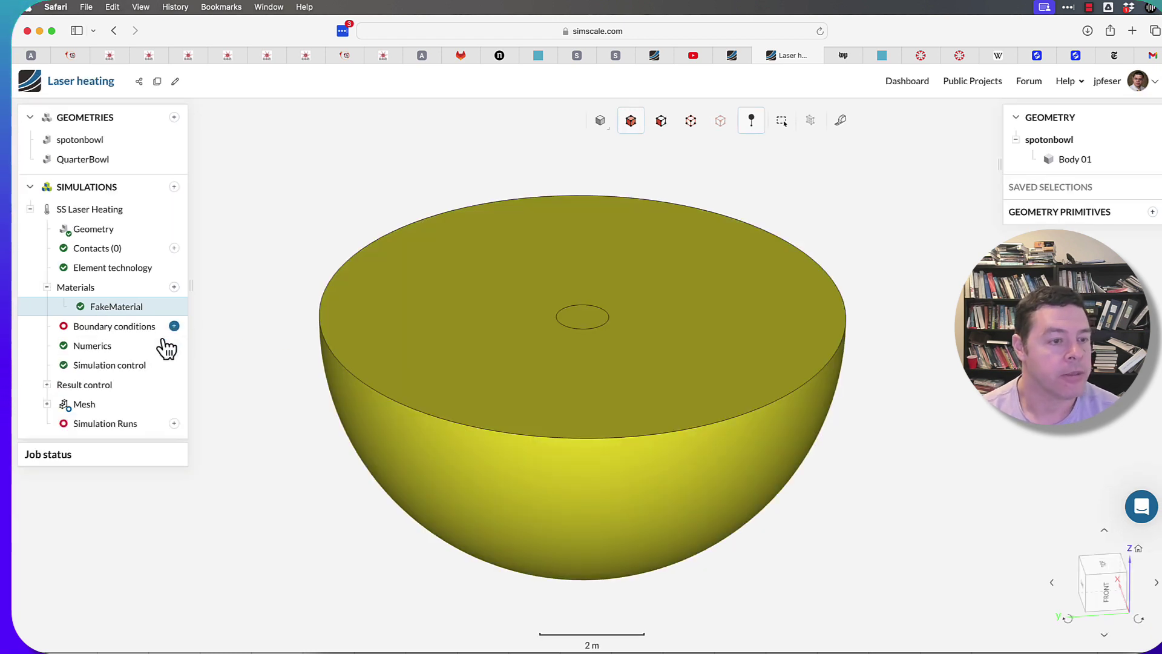
{"action": "left_click", "coordinate": [174, 325]}
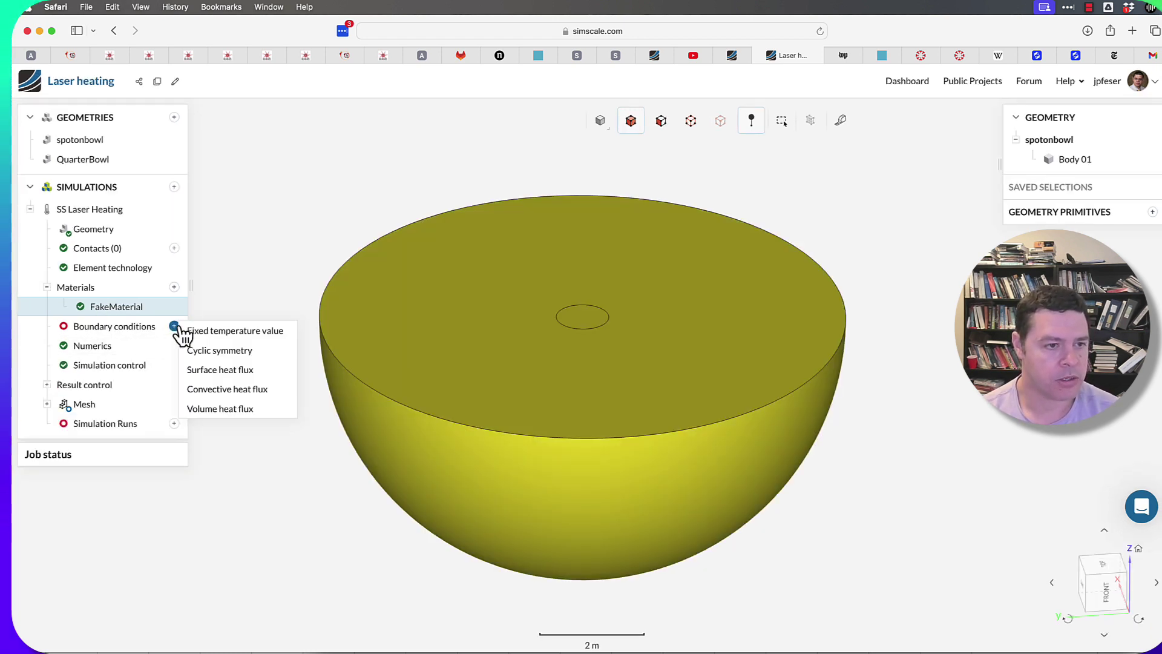
{"action": "left_click", "coordinate": [219, 331]}
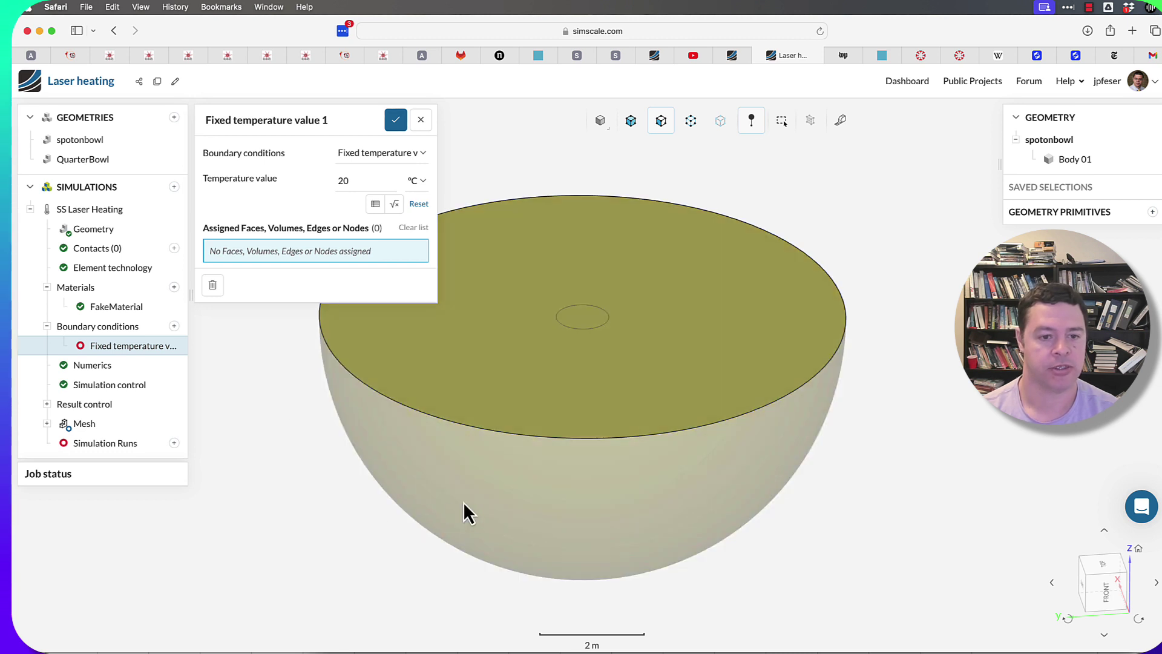
{"action": "left_click", "coordinate": [535, 492]}
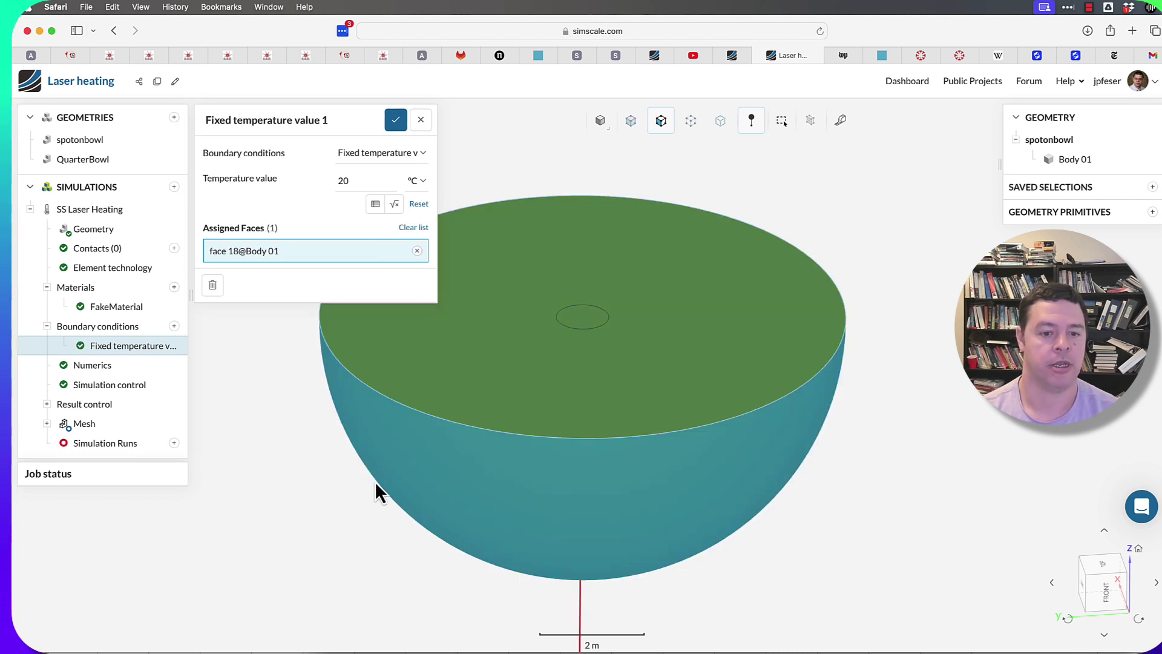
{"action": "scroll", "coordinate": [290, 438], "scroll_direction": "down", "scroll_amount": 3}
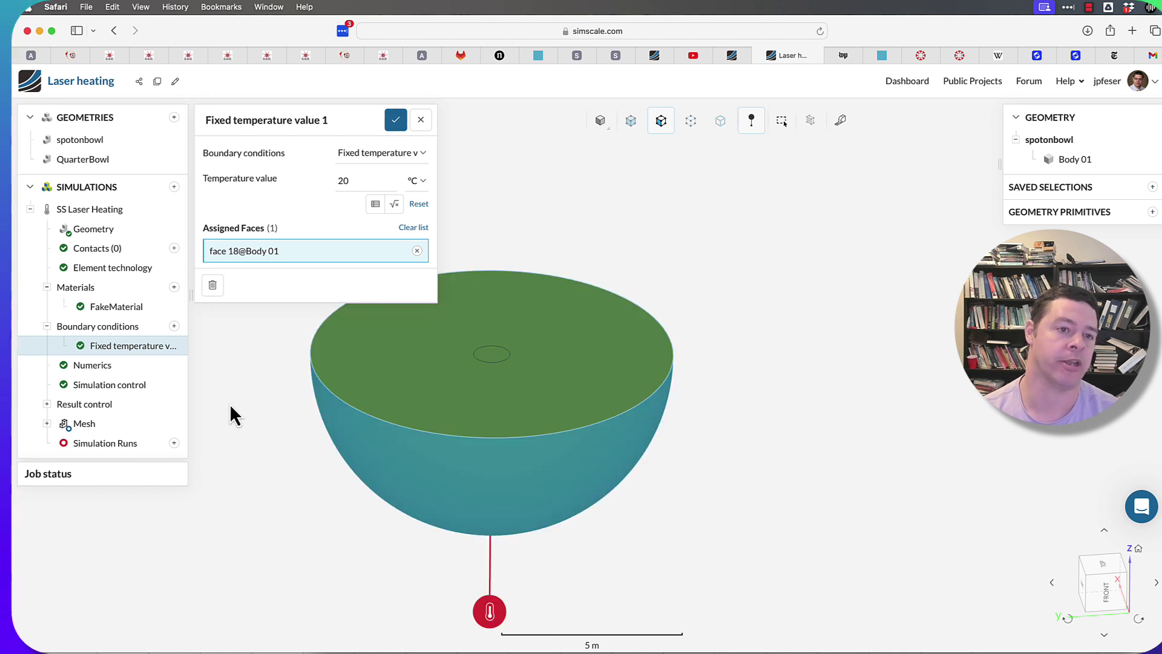
Change the Fixed temperature value 1 temperature from 20 °C to 0 °C.
{"action": "double_click", "coordinate": [361, 181]}
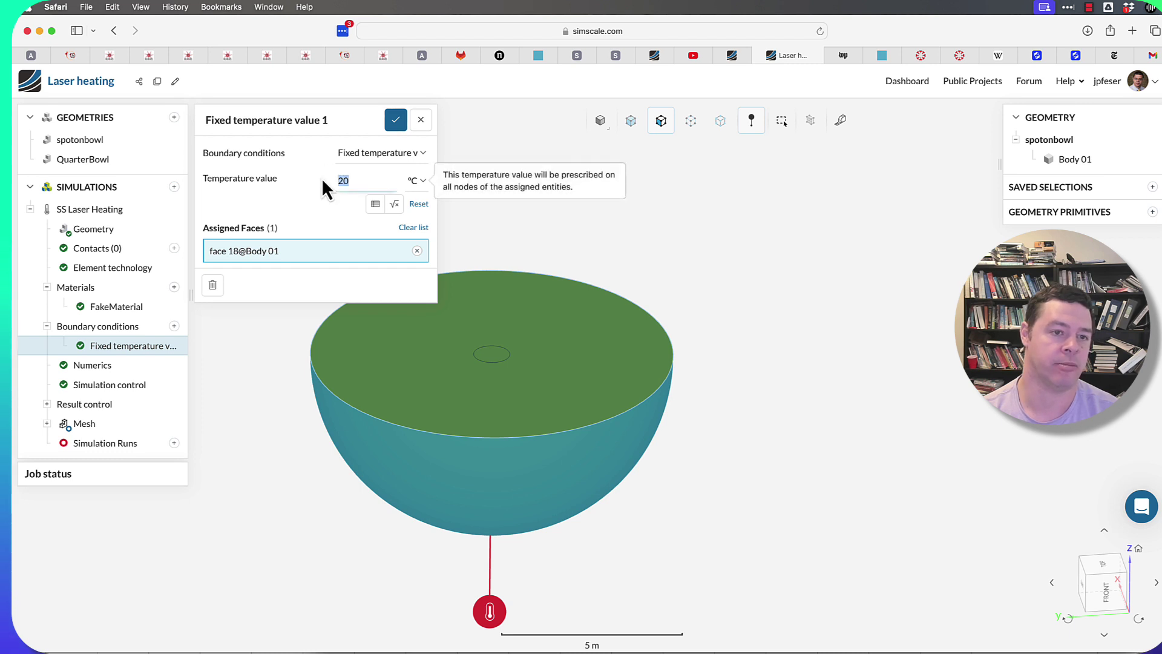
{"action": "type", "text": "0"}
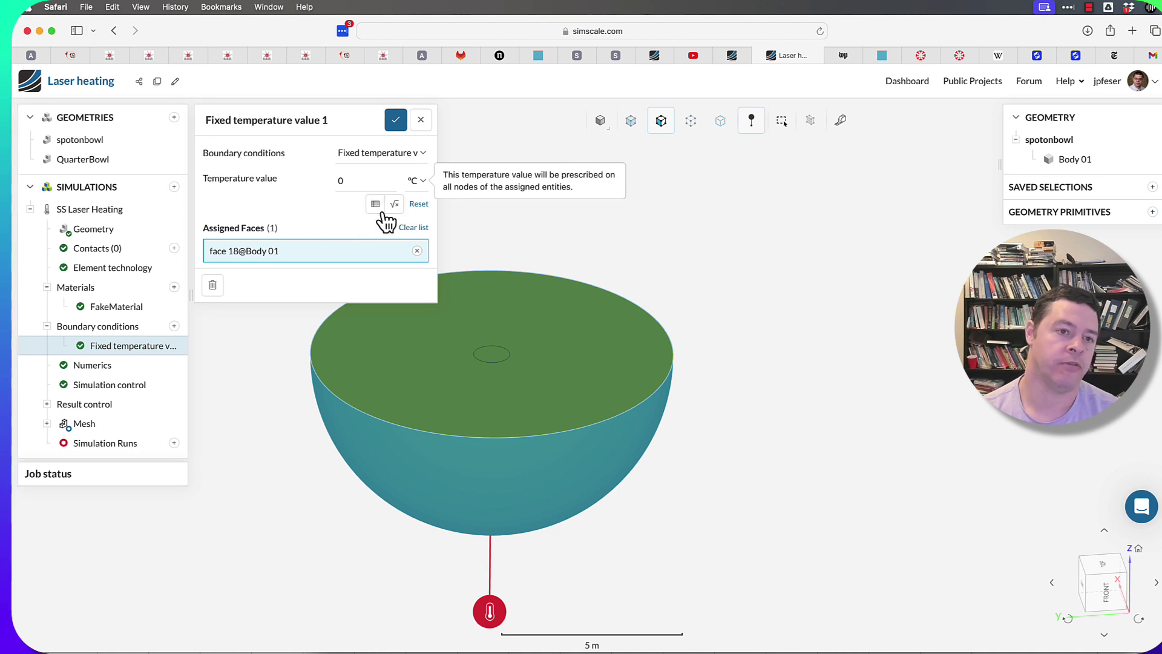
{"action": "left_click", "coordinate": [396, 205]}
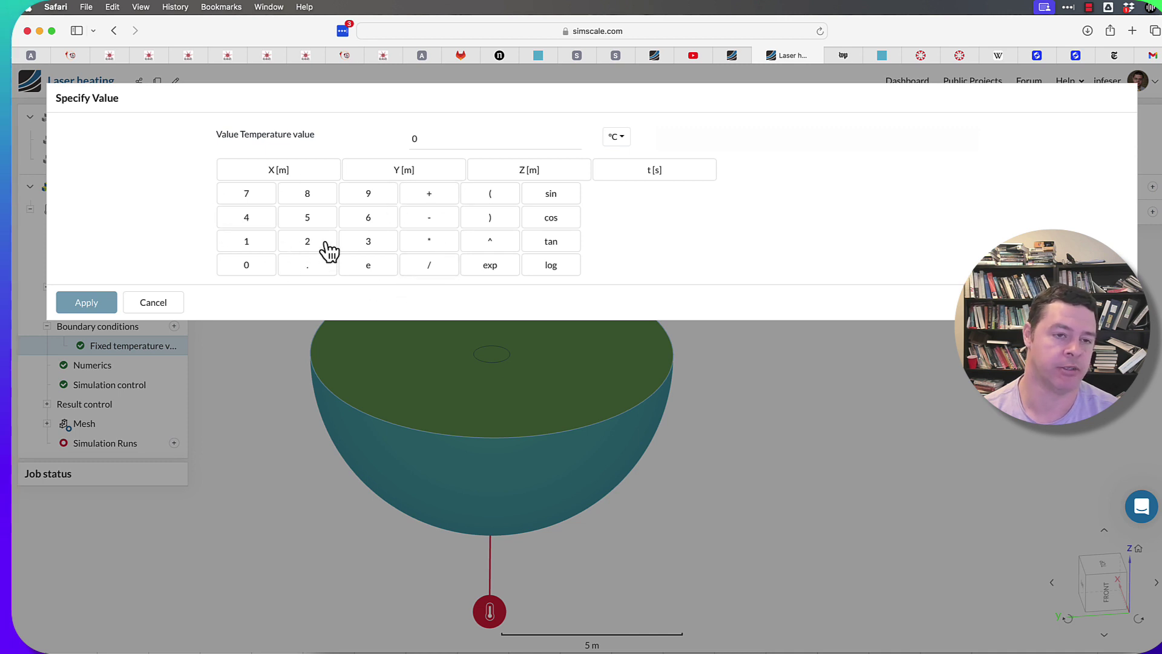
{"action": "left_click", "coordinate": [156, 304]}
{"action": "left_click", "coordinate": [355, 182]}
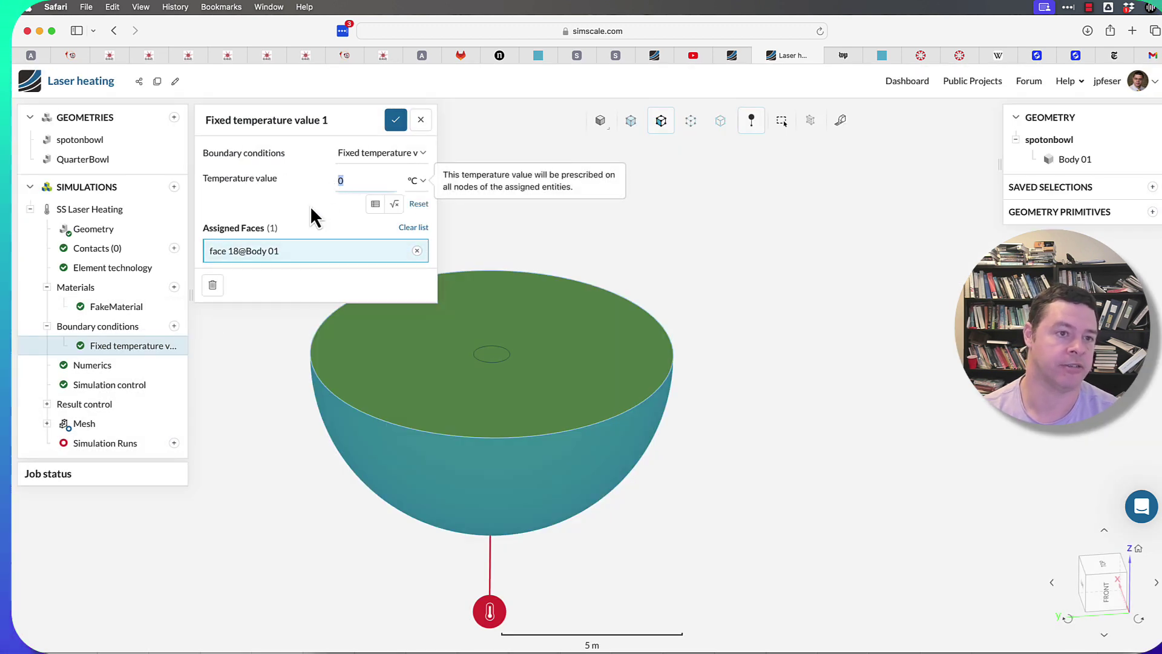
Save the 0 °C fixed temperature condition and reopen the boundary condition type list.
{"action": "left_click", "coordinate": [394, 121]}
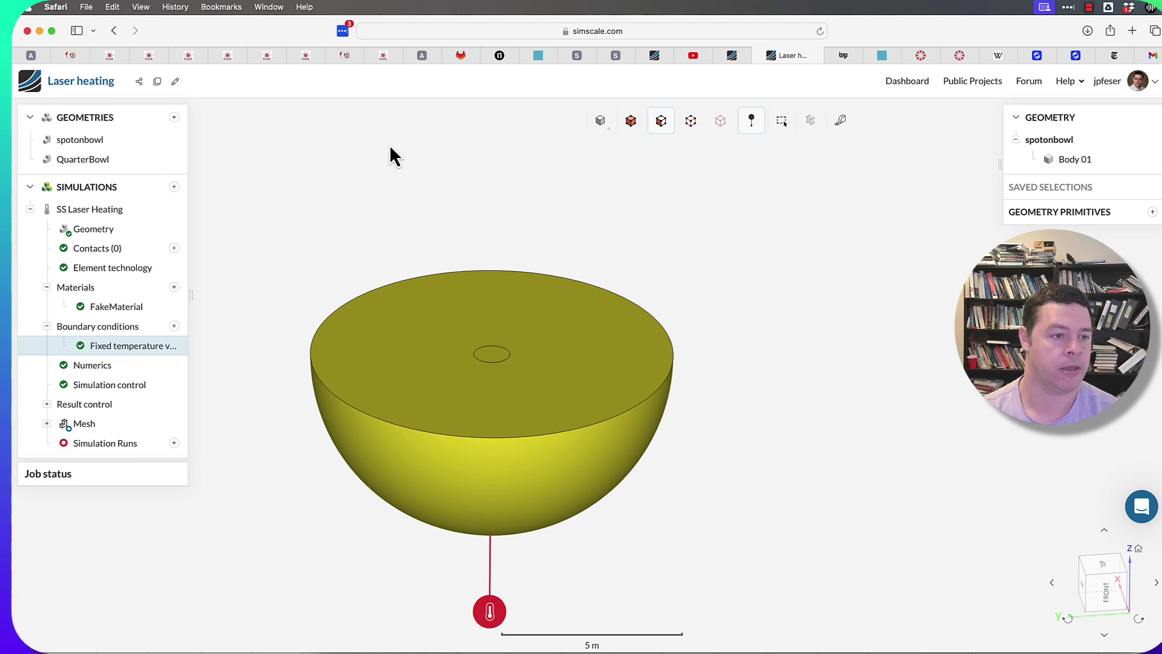
{"action": "left_click", "coordinate": [174, 327]}
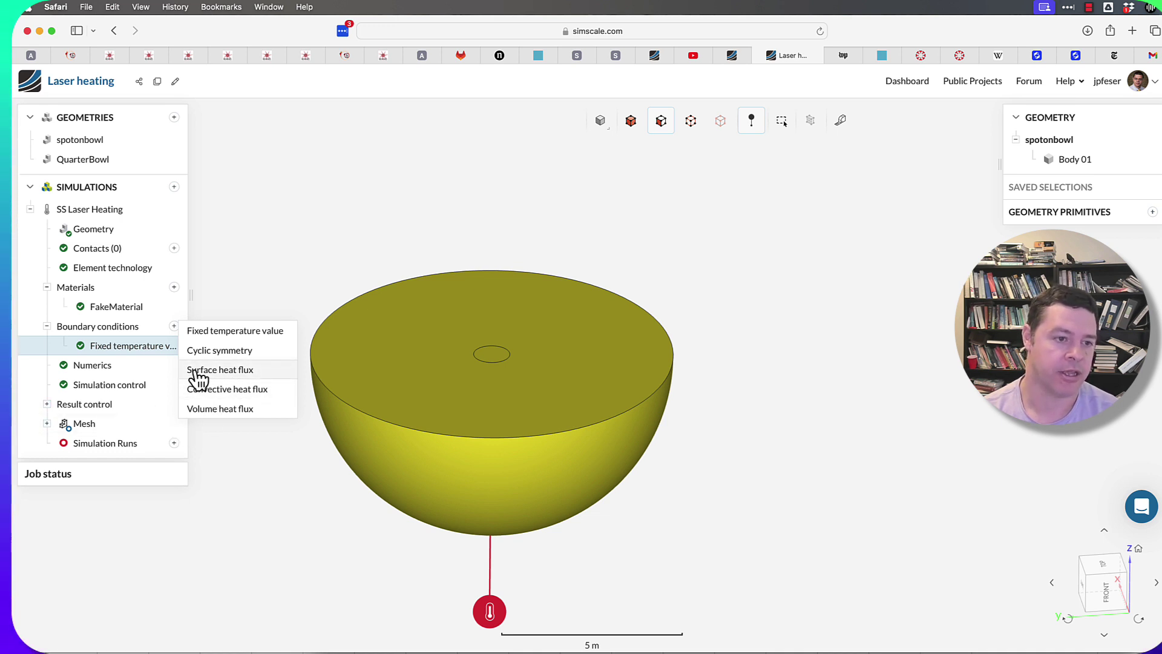
Add a Surface heat flux condition on top faces 38 and 104 and open its flux formula editor.
{"action": "left_click", "coordinate": [202, 371]}
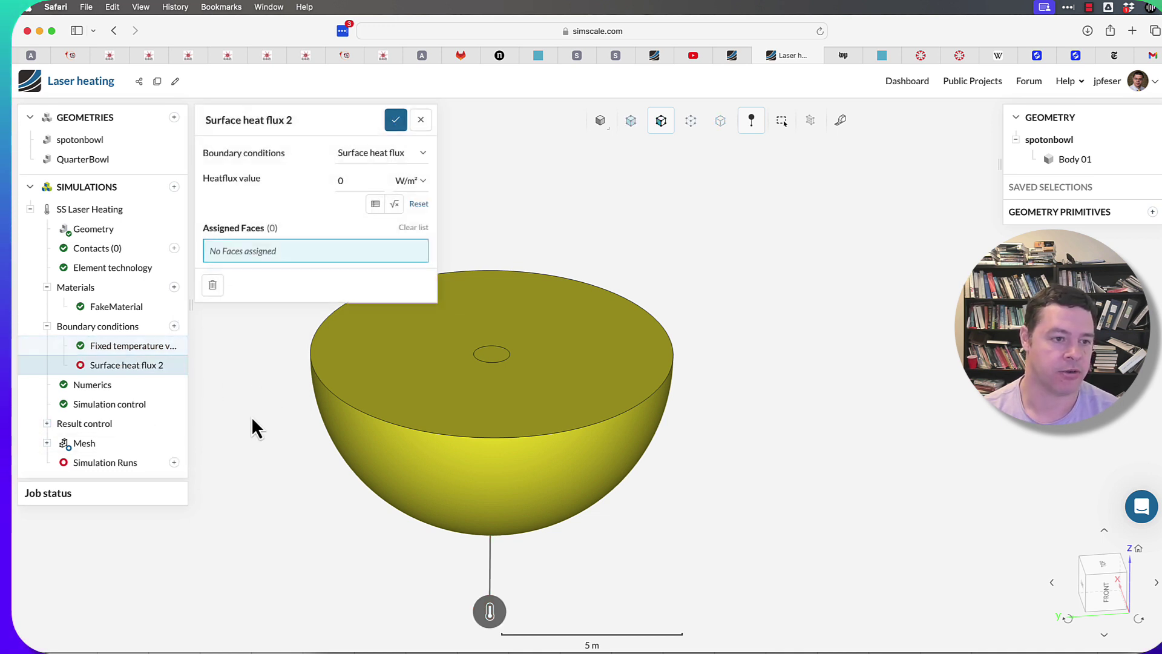
{"action": "left_click", "coordinate": [491, 356]}
{"action": "left_click", "coordinate": [417, 348]}
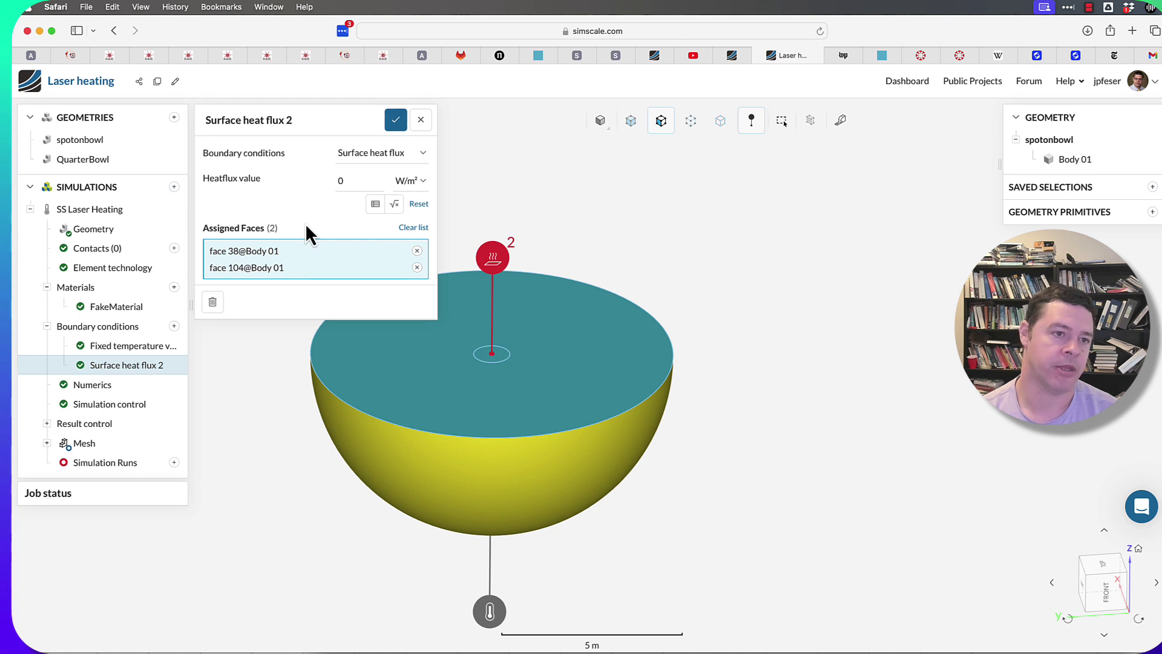
{"action": "left_click", "coordinate": [397, 204]}
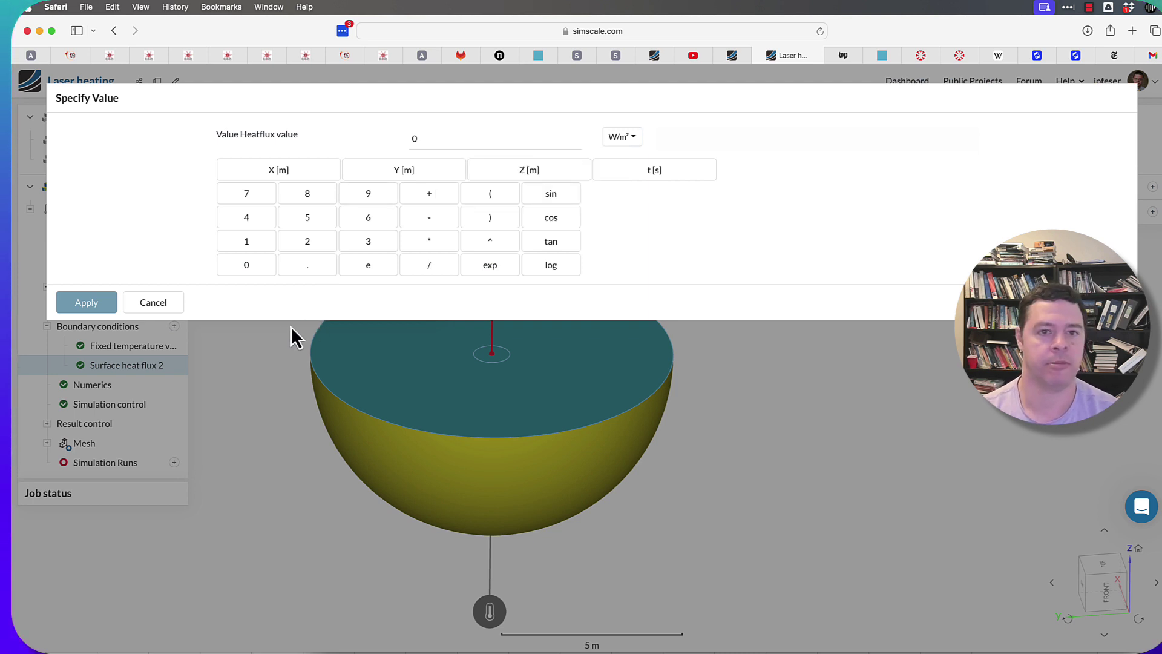
Show the Canvas page with the boxed flux formula q''(r,z=0) = (2.54 W/m²)e^(−(8 m⁻²)r²).
{"action": "left_click", "coordinate": [960, 55]}
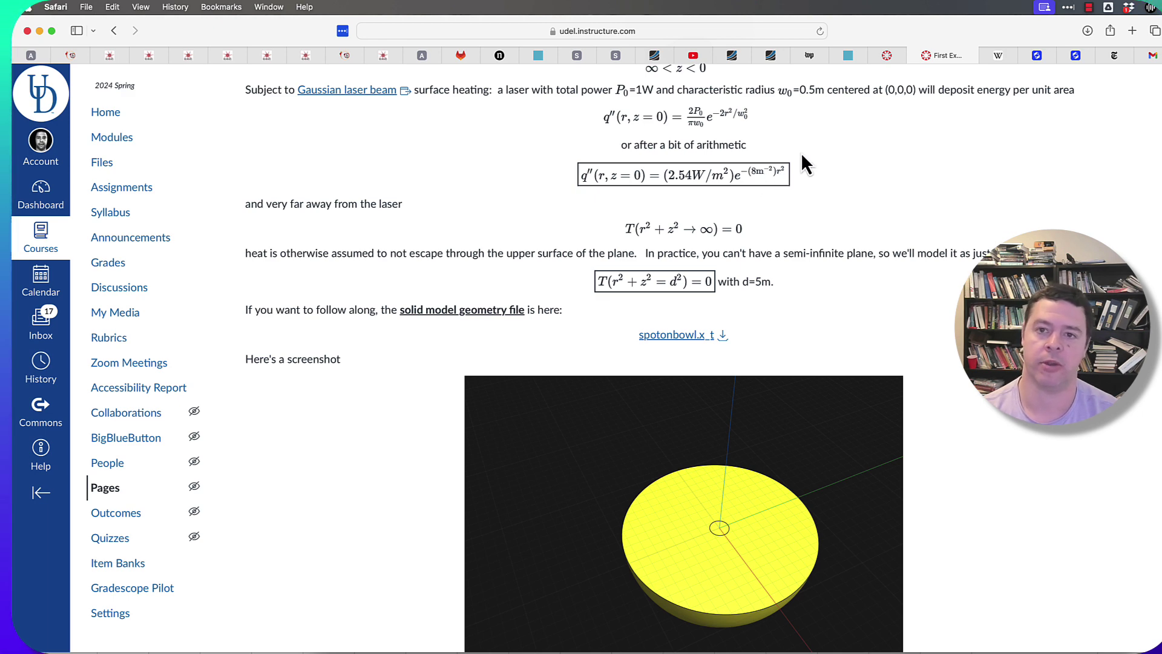
Replace the default 0 heat flux with the start of the formula 2.54*exp(-1*(.
{"action": "left_click", "coordinate": [773, 55]}
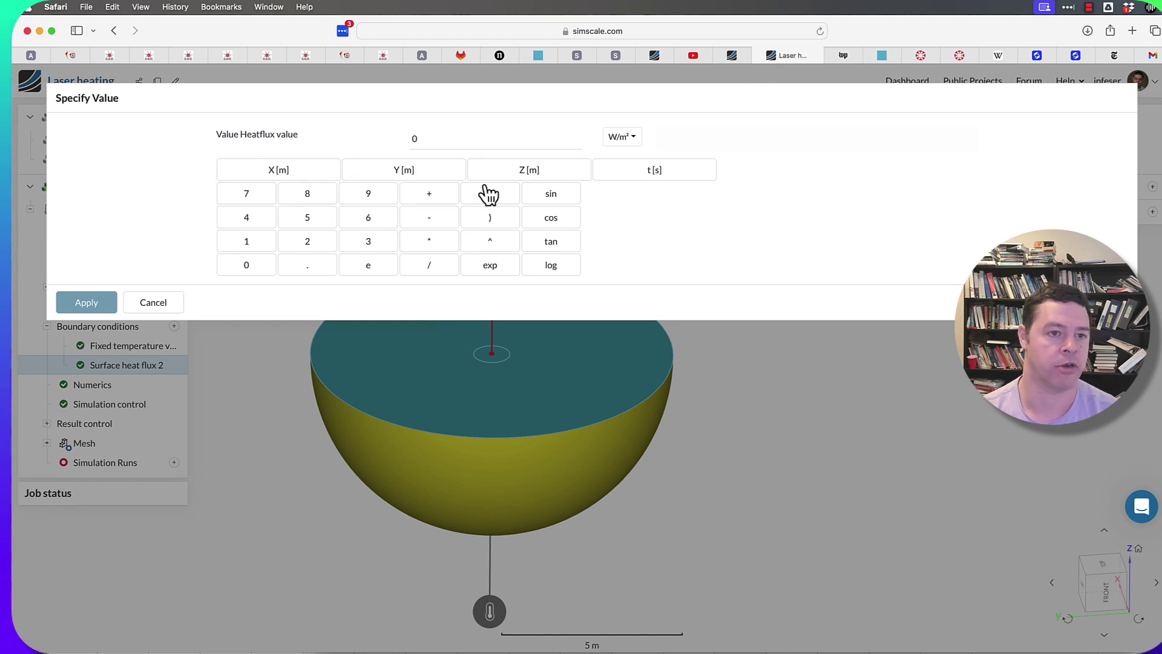
{"action": "left_click", "coordinate": [428, 138]}
{"action": "key", "text": "BackSpace"}
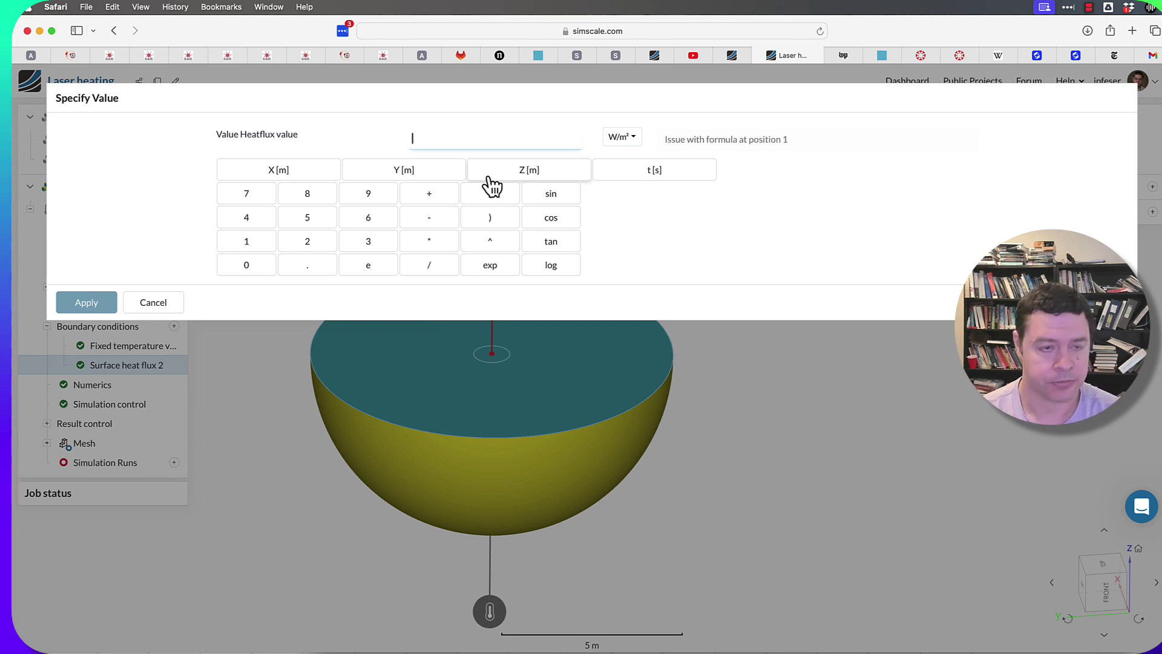
{"action": "type", "text": "2"}
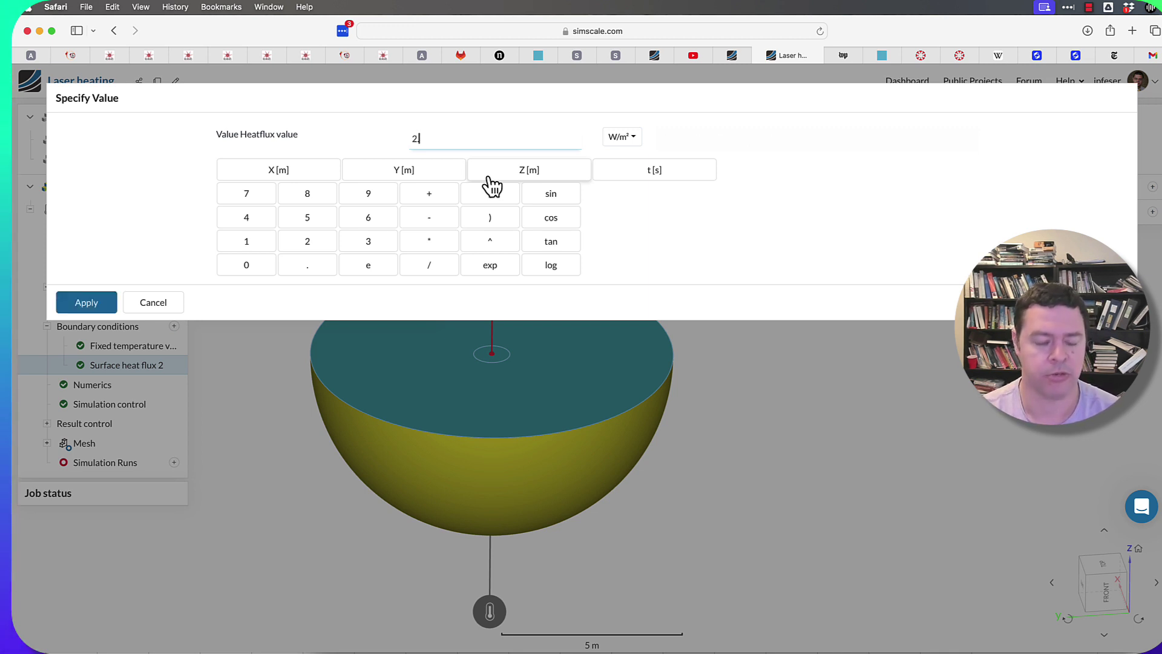
{"action": "type", "text": ".54"}
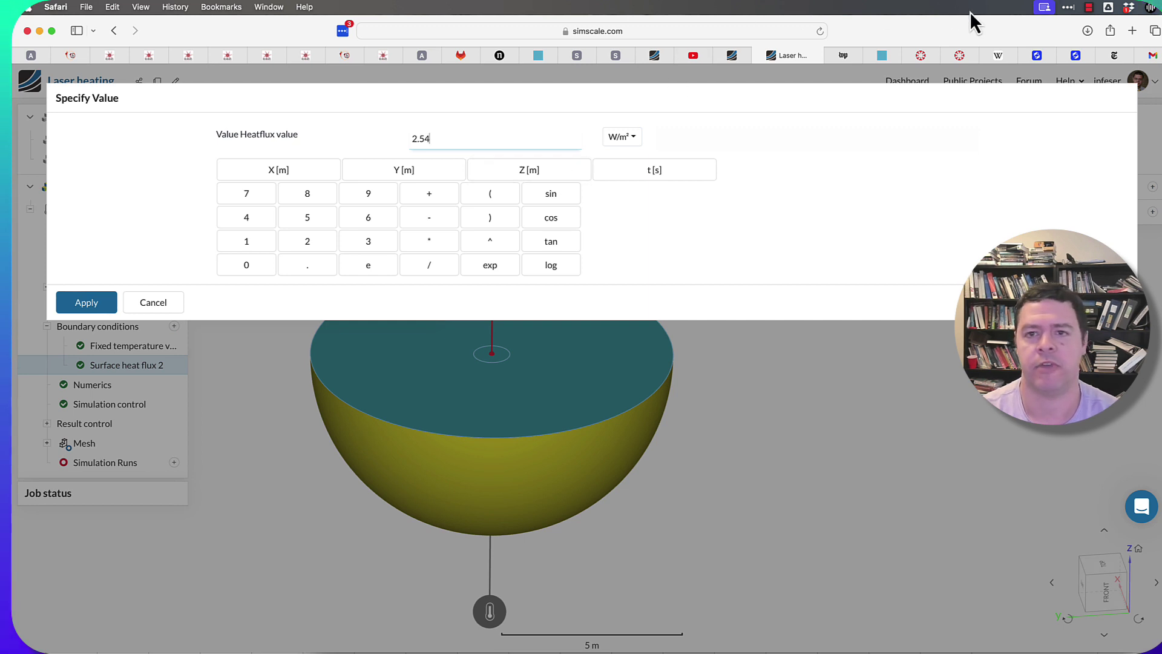
{"action": "left_click", "coordinate": [962, 56]}
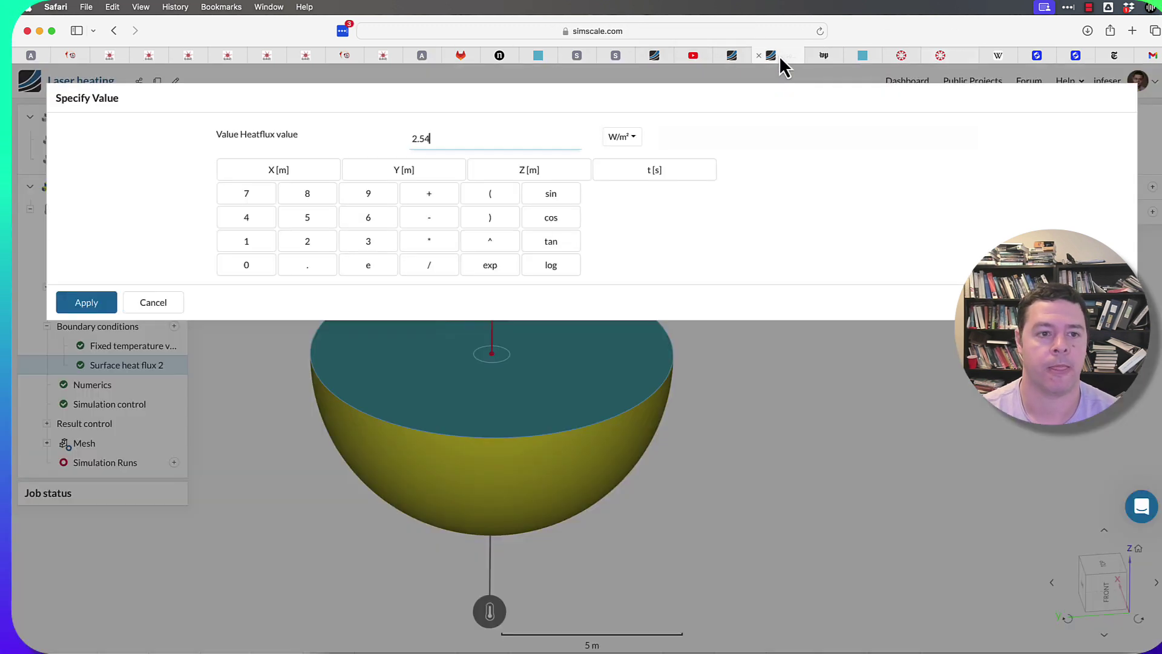
{"action": "type", "text": "*"}
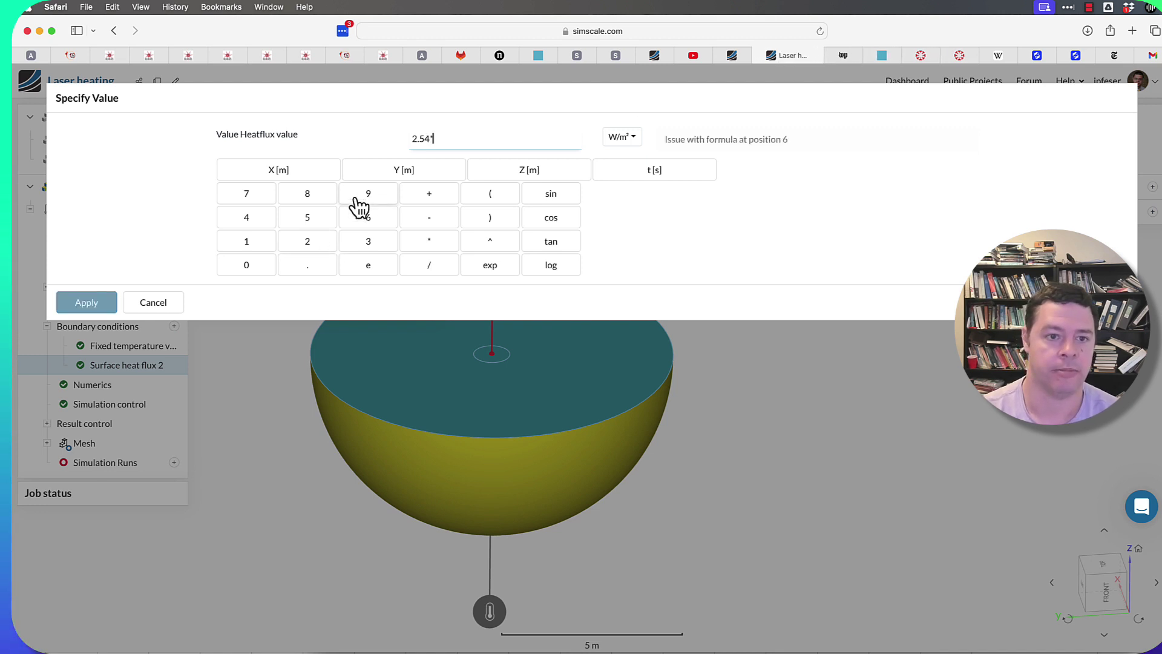
{"action": "left_click", "coordinate": [490, 270]}
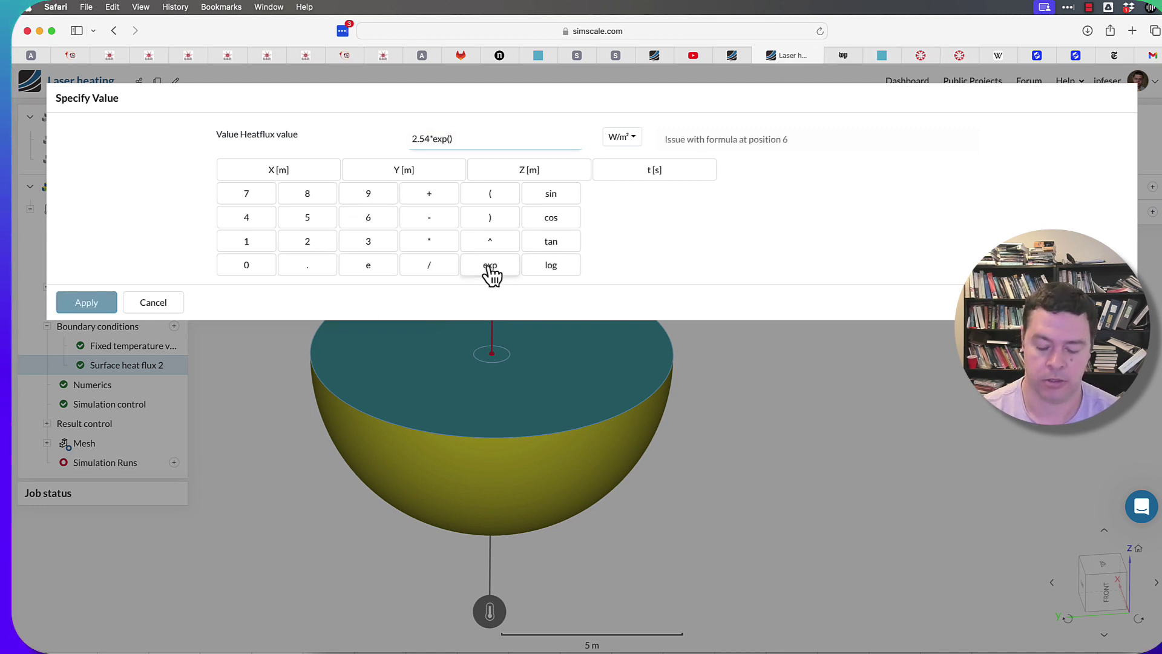
{"action": "type", "text": "-1"}
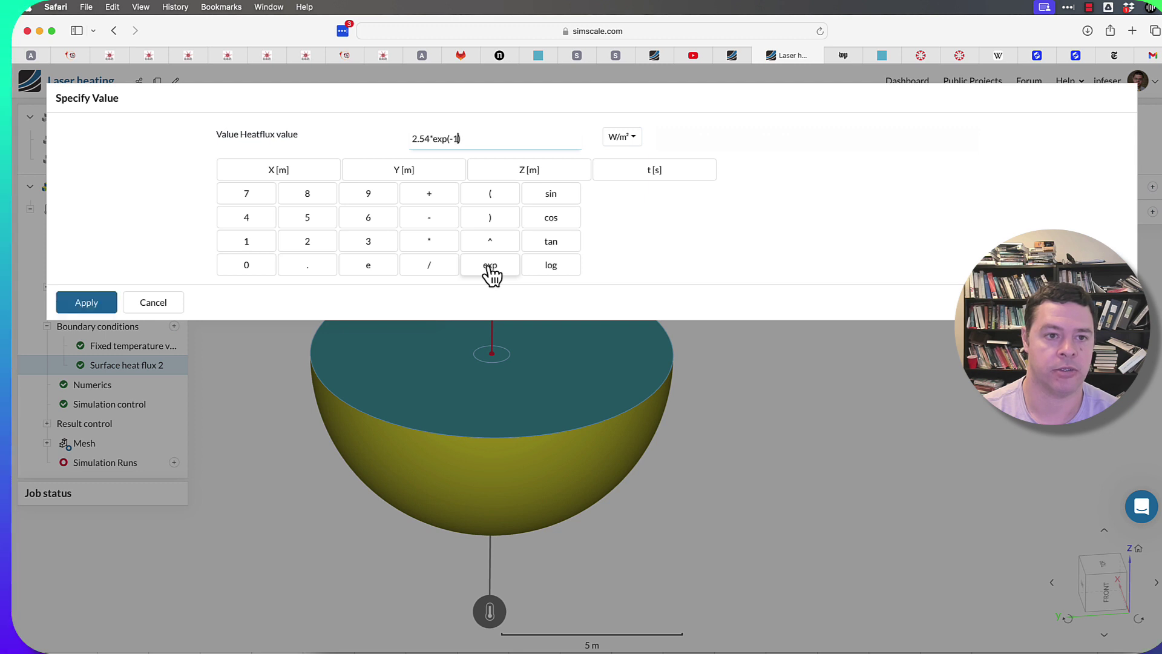
{"action": "key", "text": "BackSpace"}
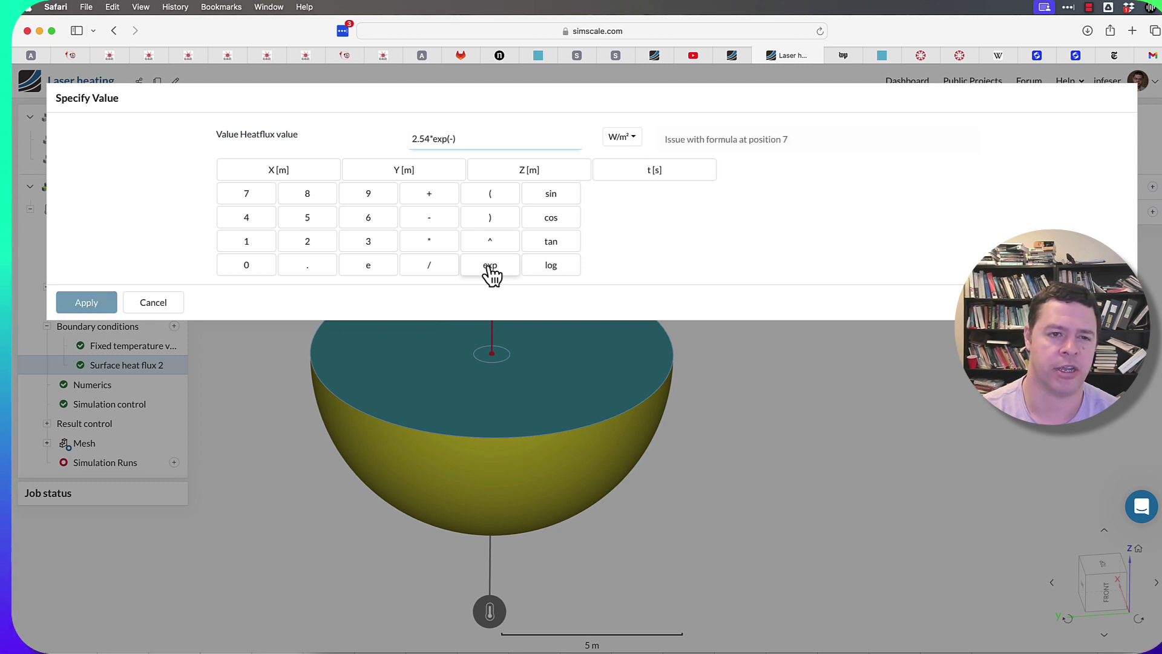
{"action": "type", "text": "1*()"}
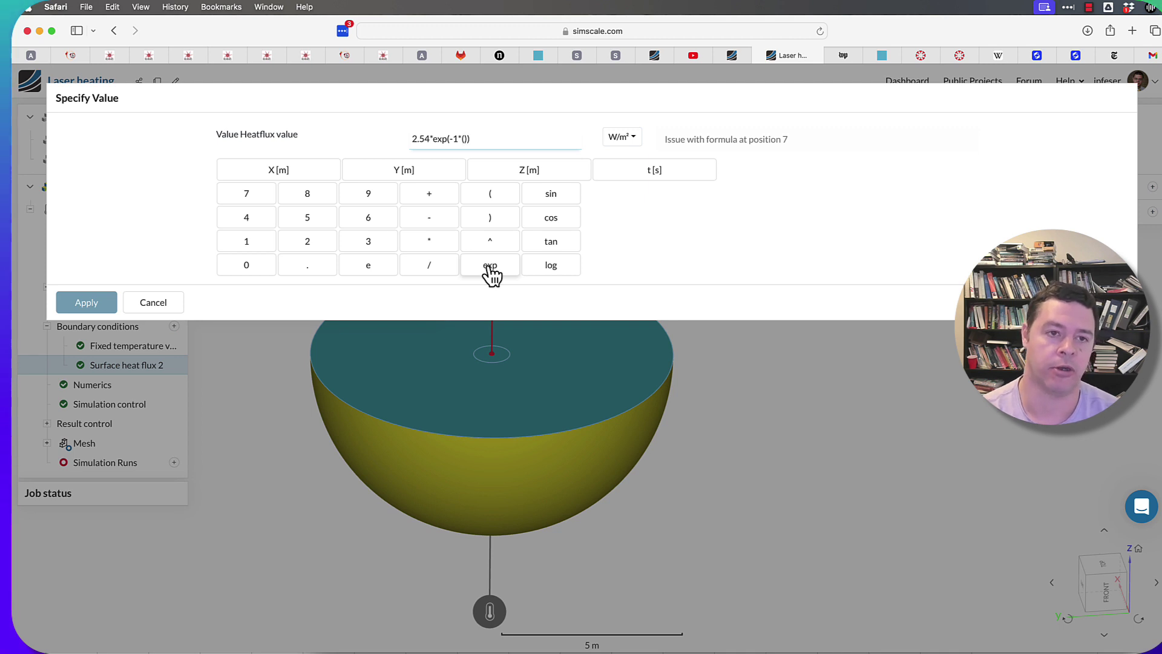
Complete the formula as 2.54*exp(-8.0*(x^2+y^2)), removing the stray parenthesis and trailing space.
{"action": "left_click", "coordinate": [258, 172]}
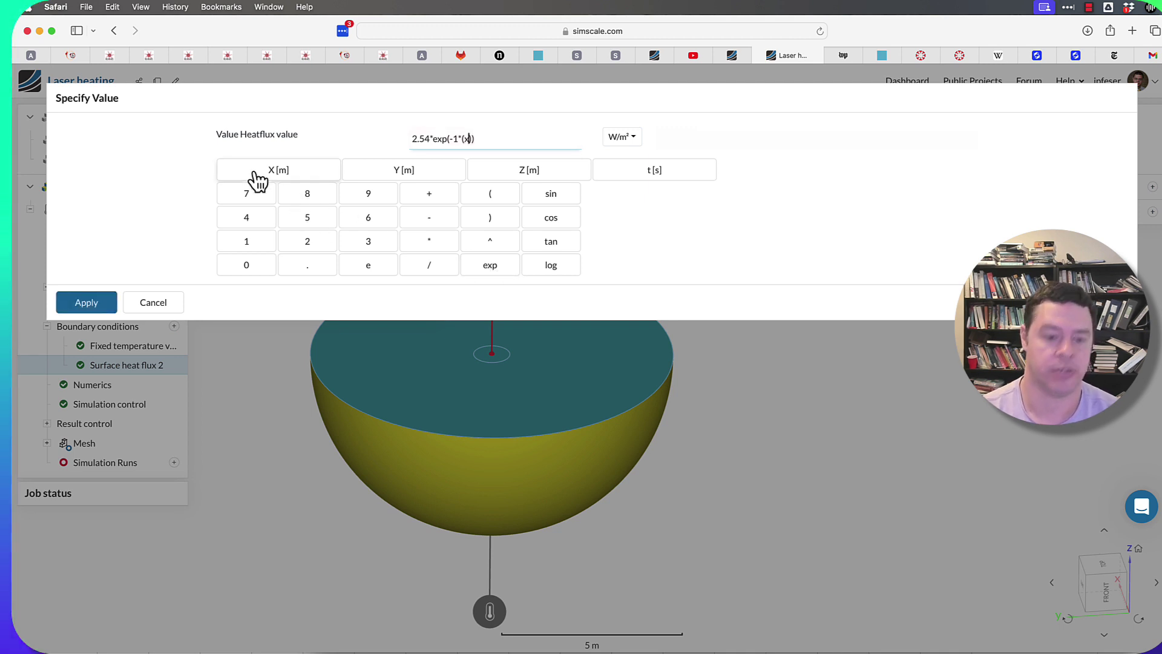
{"action": "type", "text": "^2+"}
{"action": "left_click", "coordinate": [390, 174]}
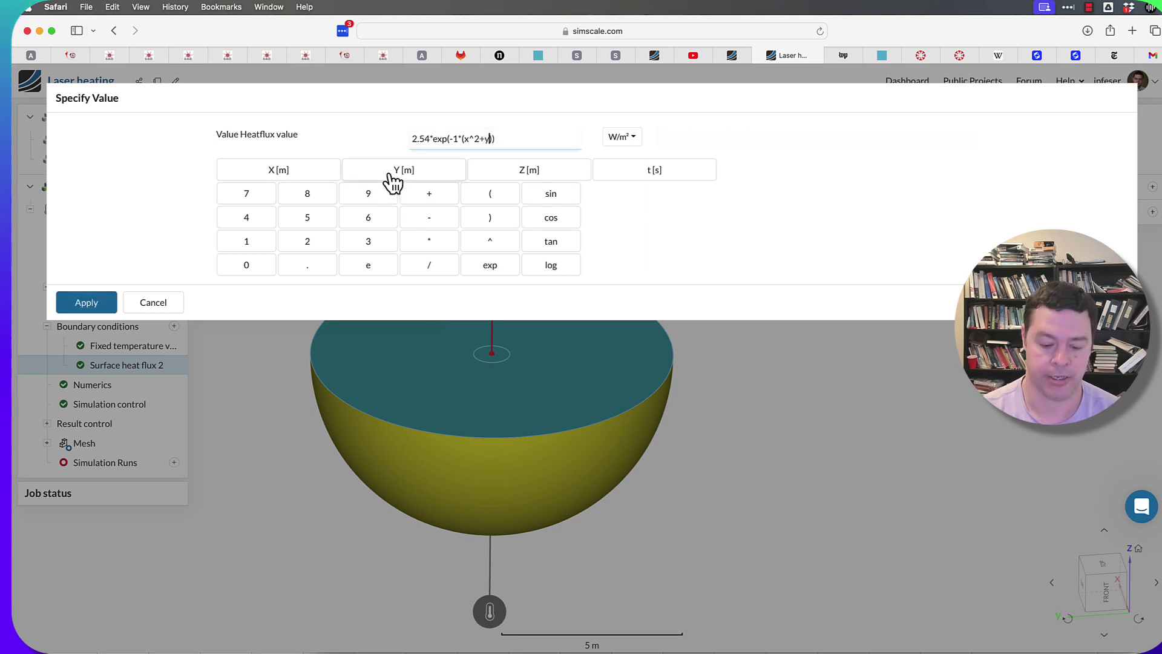
{"action": "type", "text": "^2)"}
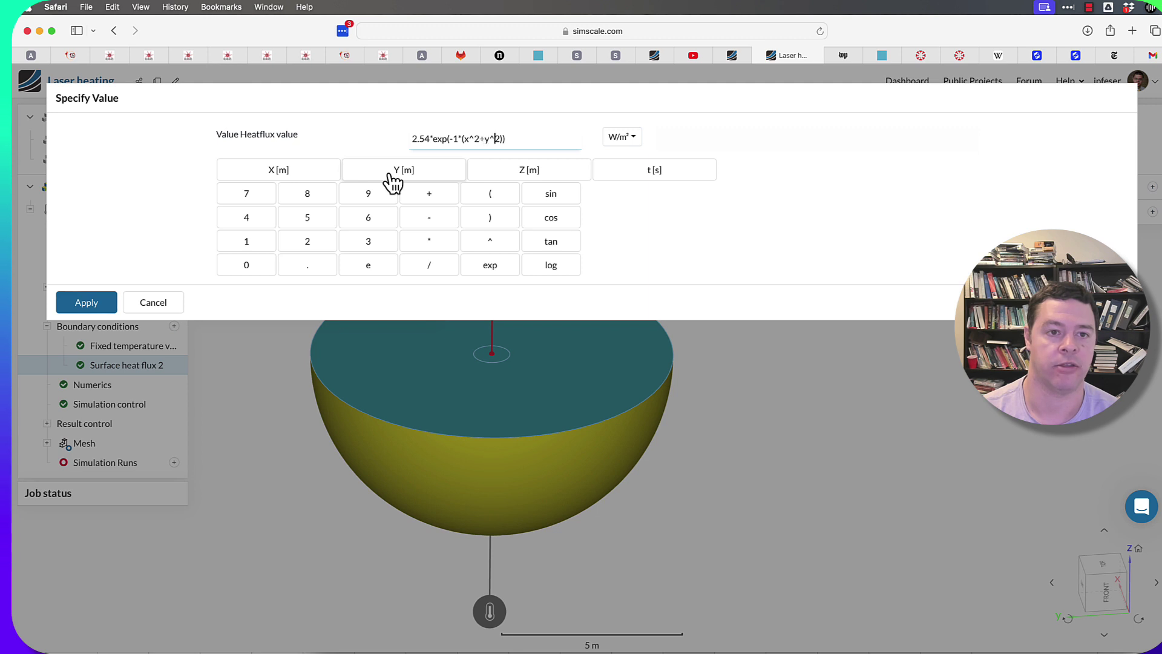
{"action": "type", "text": "/"}
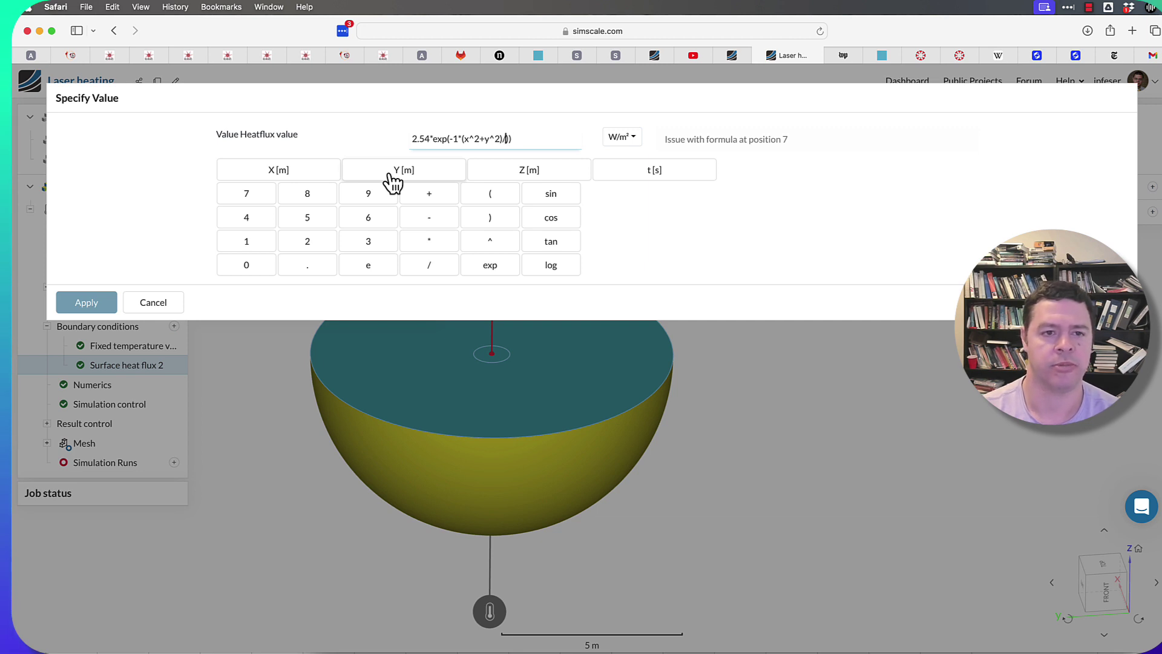
{"action": "key", "text": "BackSpace"}
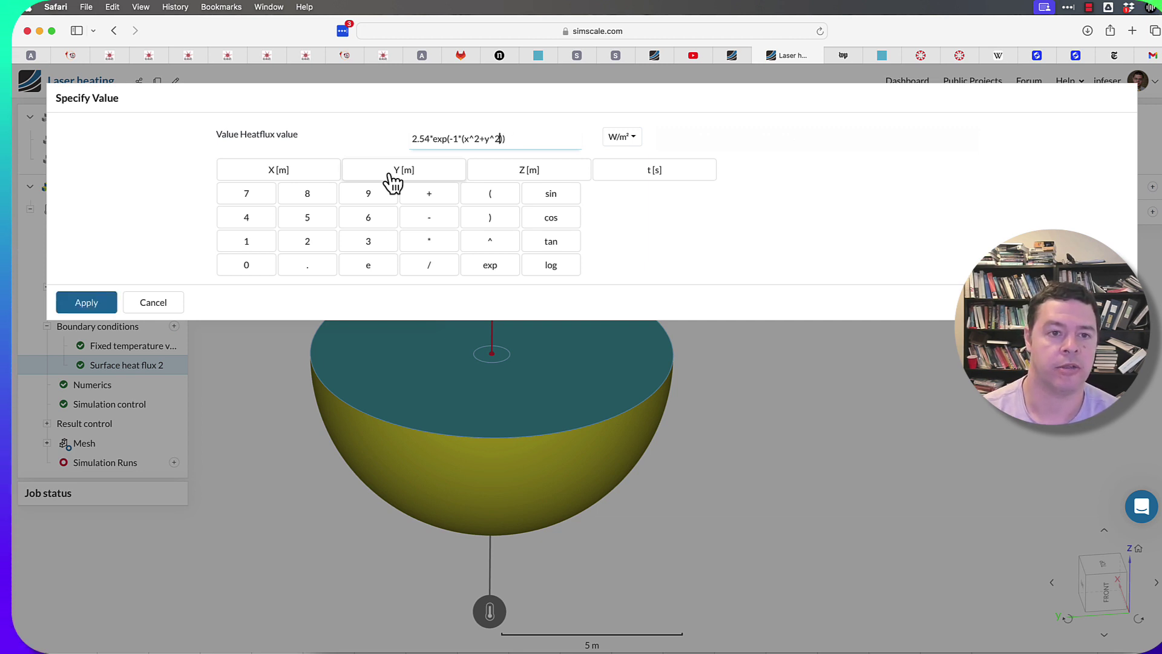
{"action": "key", "text": "Left"}
{"action": "key", "text": "Left"}
{"action": "key", "text": "Left"}
{"action": "key", "text": "Left"}
{"action": "key", "text": "Left"}
{"action": "key", "text": "Left"}
{"action": "key", "text": "Left"}
{"action": "key", "text": "BackSpace"}
{"action": "type", "text": "8"}
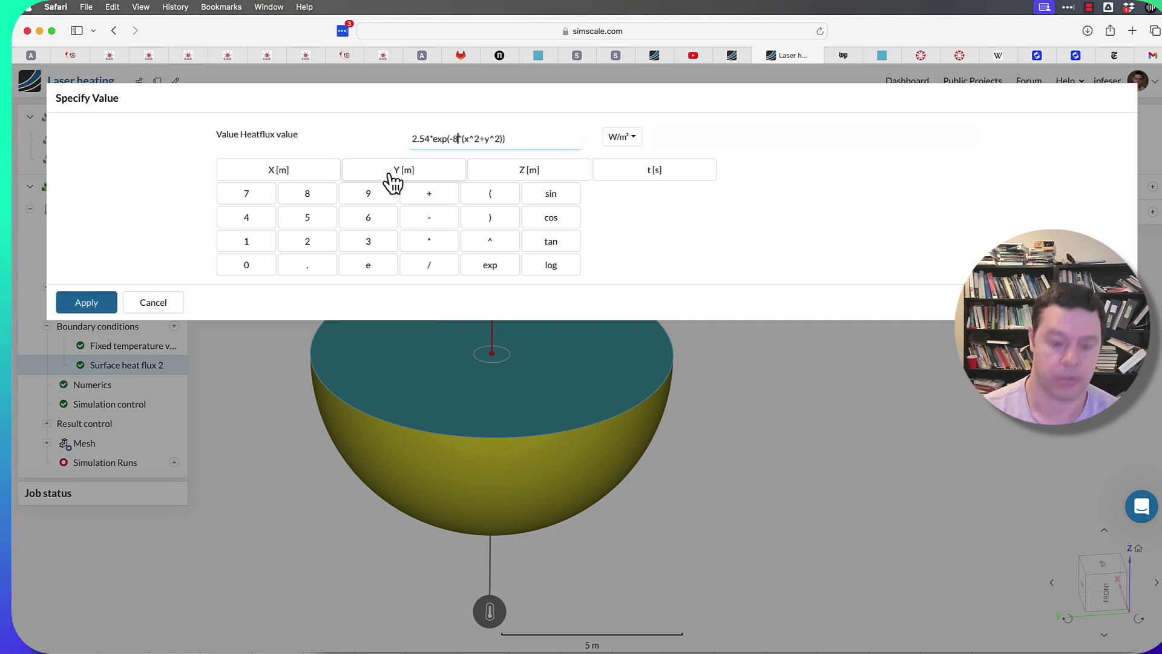
{"action": "type", "text": ".0"}
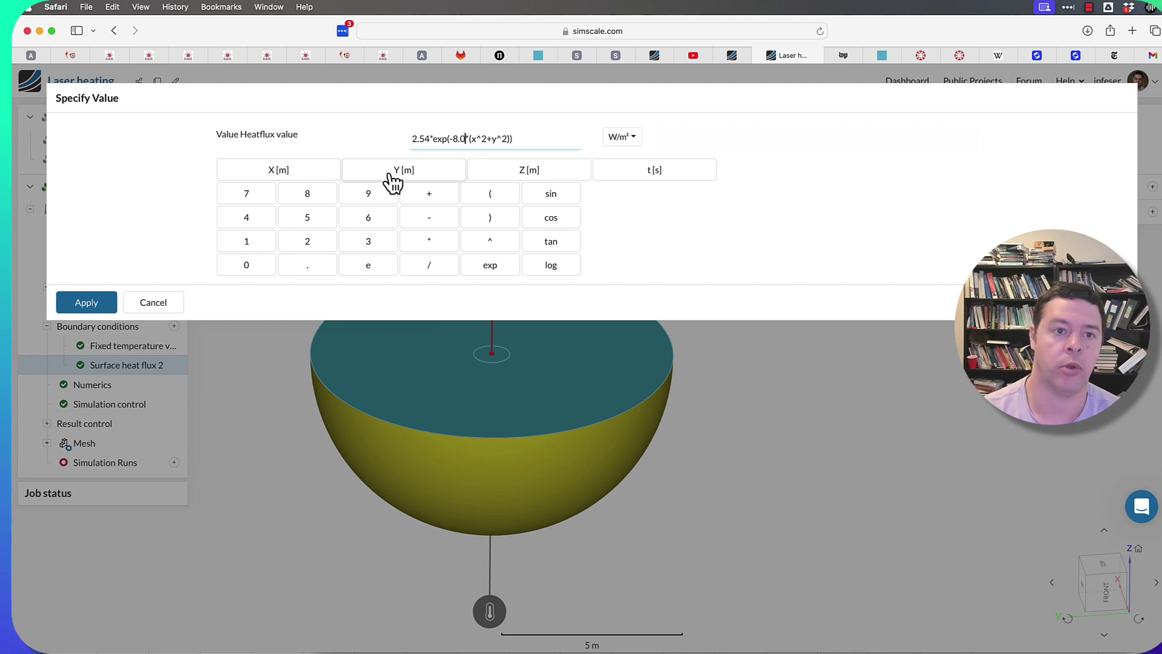
{"action": "left_click", "coordinate": [526, 141]}
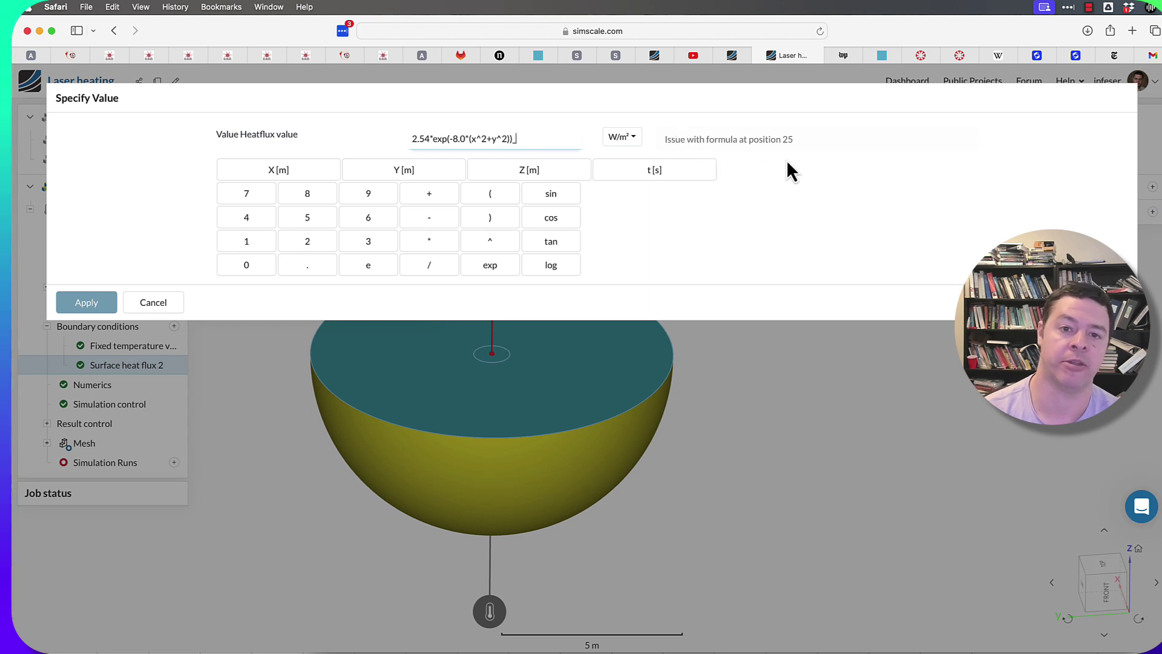
{"action": "key", "text": "BackSpace"}
Apply the Gaussian flux formula, save Surface heat flux 2, and reopen the condition type list.
{"action": "left_click", "coordinate": [87, 303]}
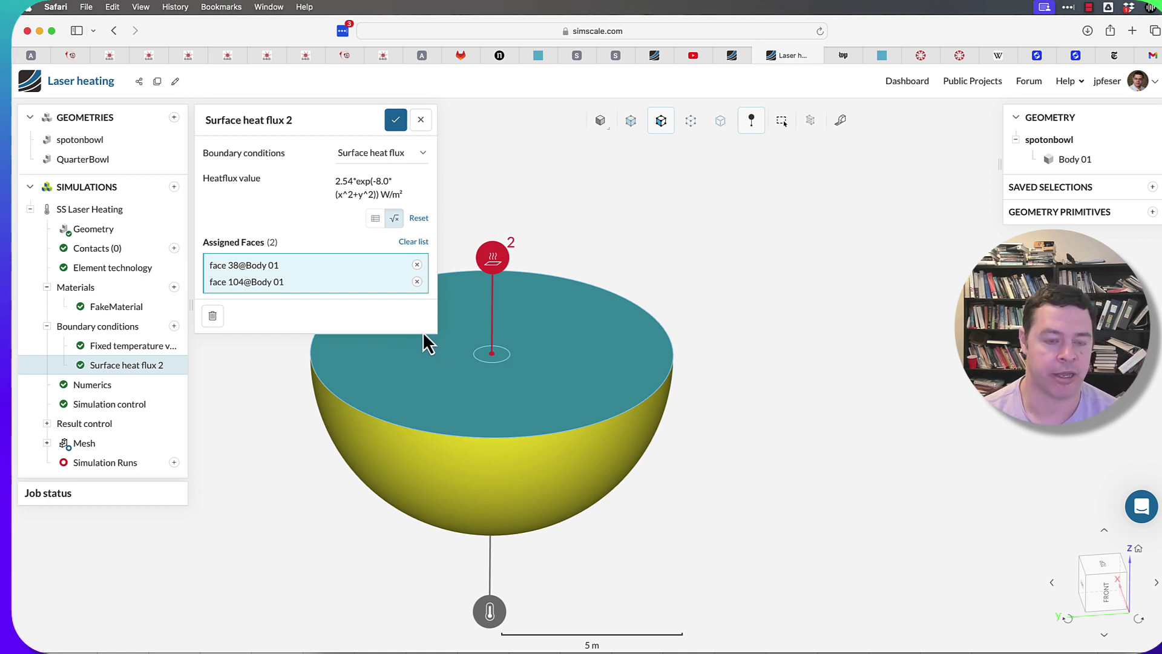
{"action": "left_click", "coordinate": [396, 121]}
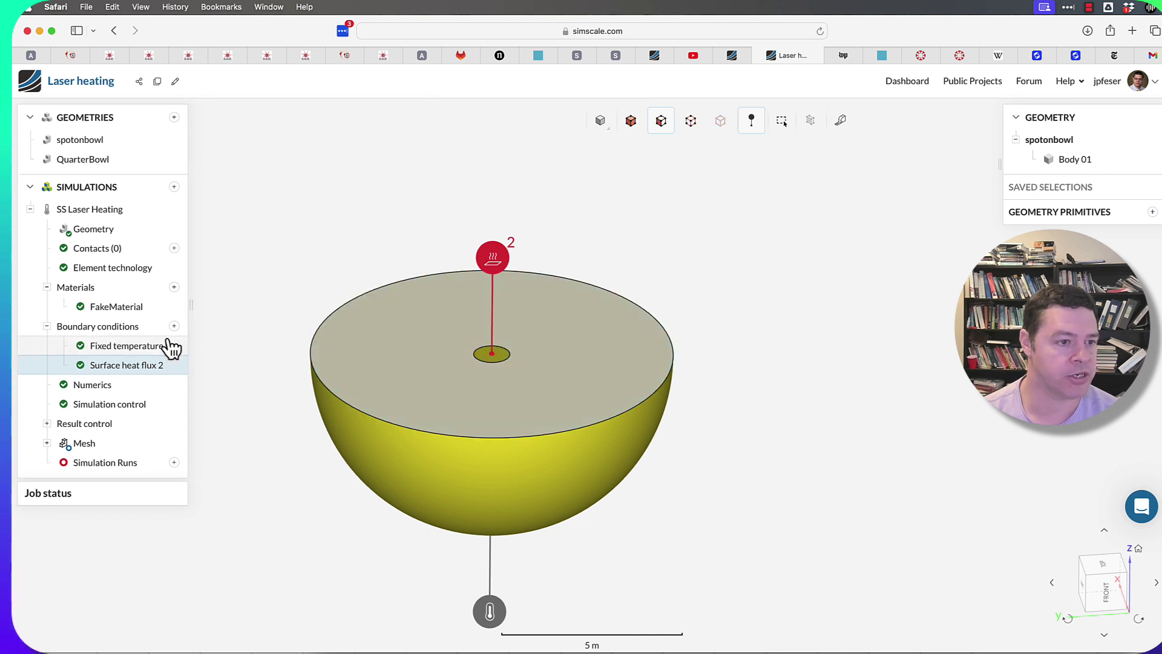
{"action": "left_click", "coordinate": [174, 326]}
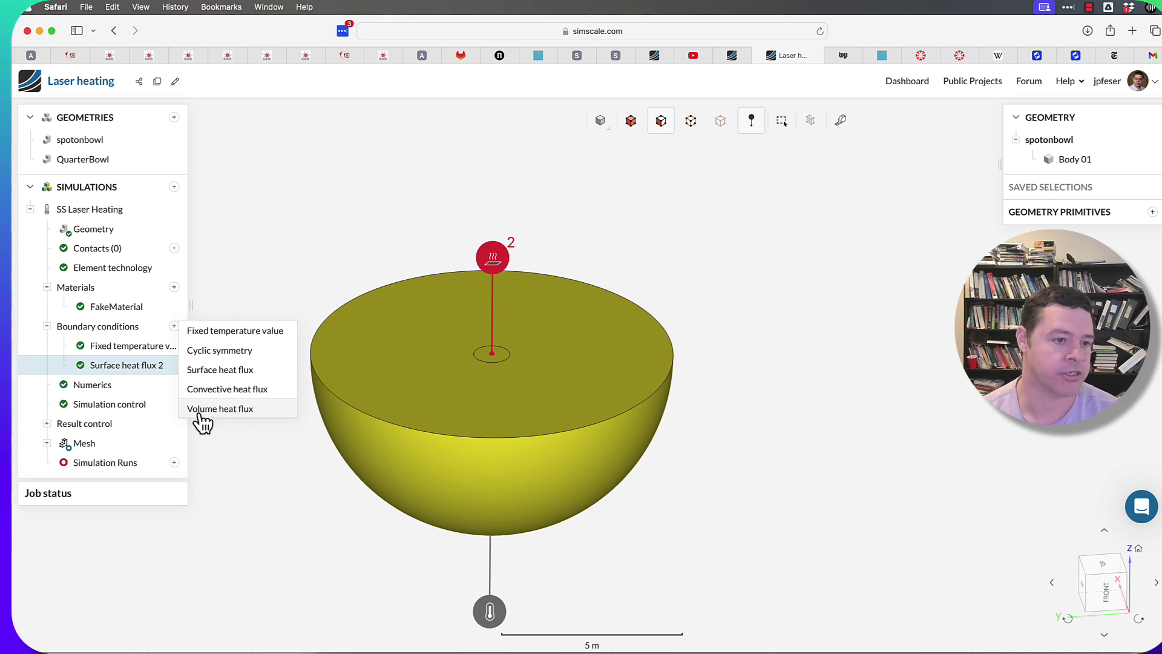
Add a Volume heat flux on Body 01, then close it and open its options to delete it.
{"action": "left_click", "coordinate": [203, 412]}
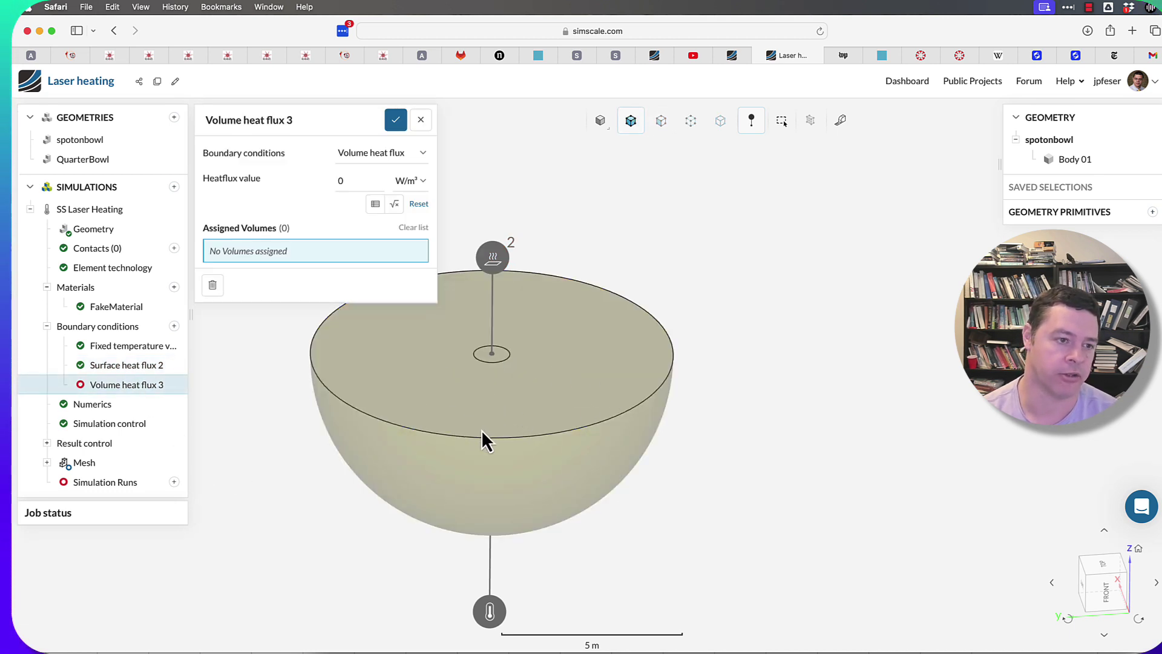
{"action": "left_click", "coordinate": [476, 485]}
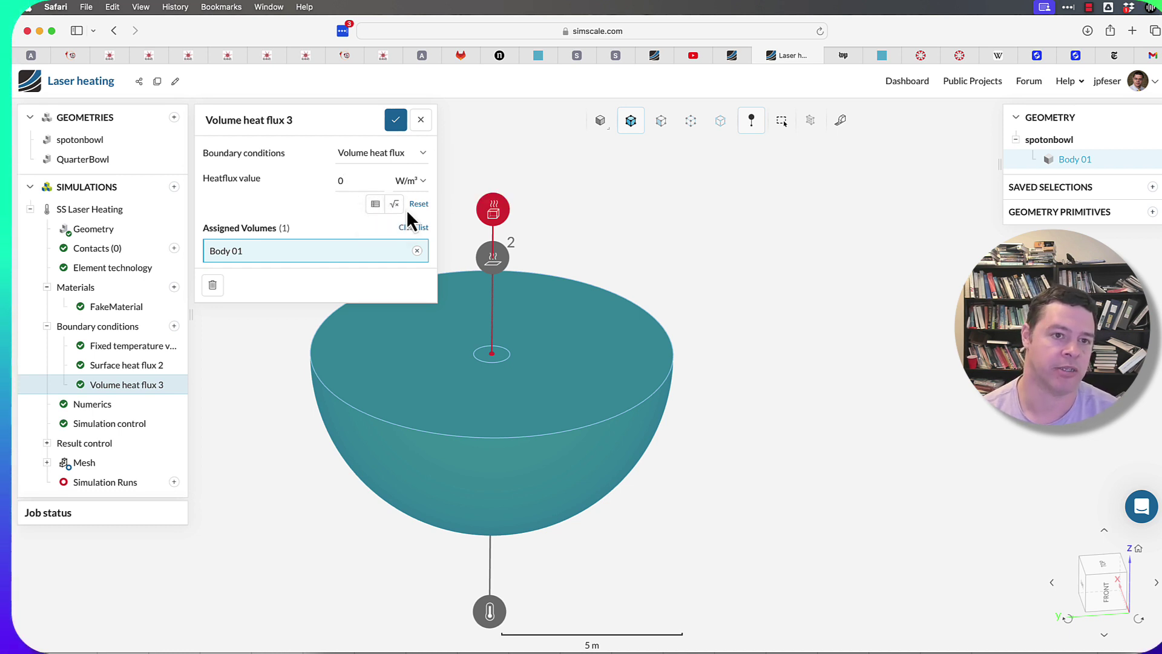
{"action": "left_click", "coordinate": [421, 119]}
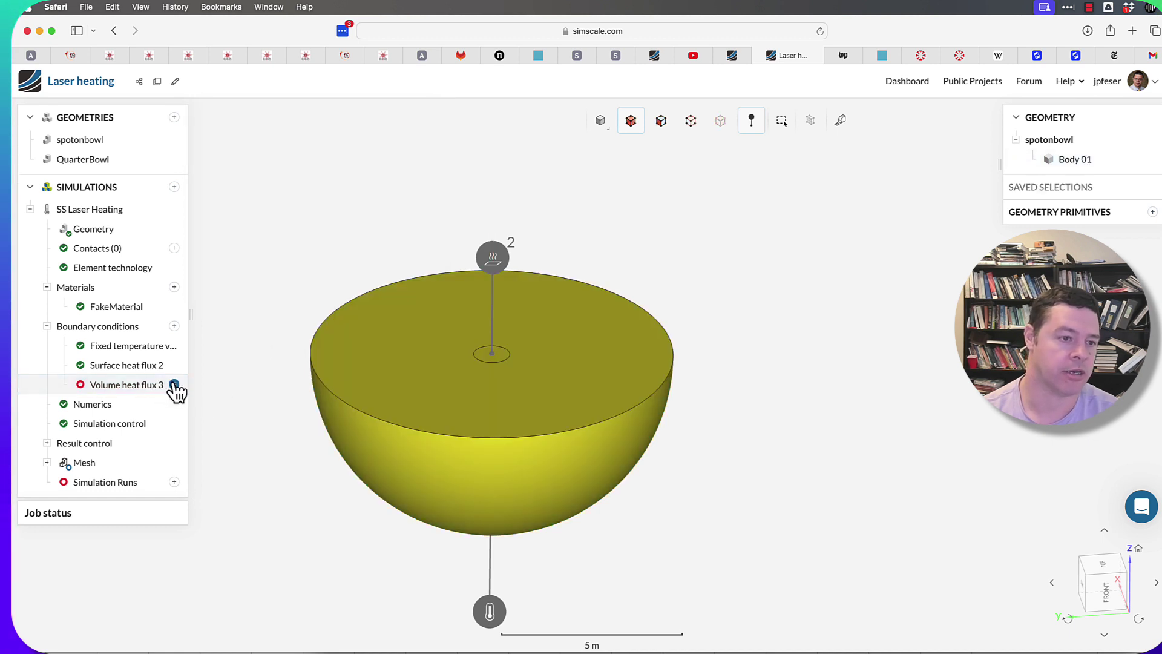
{"action": "left_click", "coordinate": [174, 385]}
Delete Volume heat flux 3, save Surface heat flux 2, and reopen the boundary condition type list.
{"action": "left_click", "coordinate": [202, 411]}
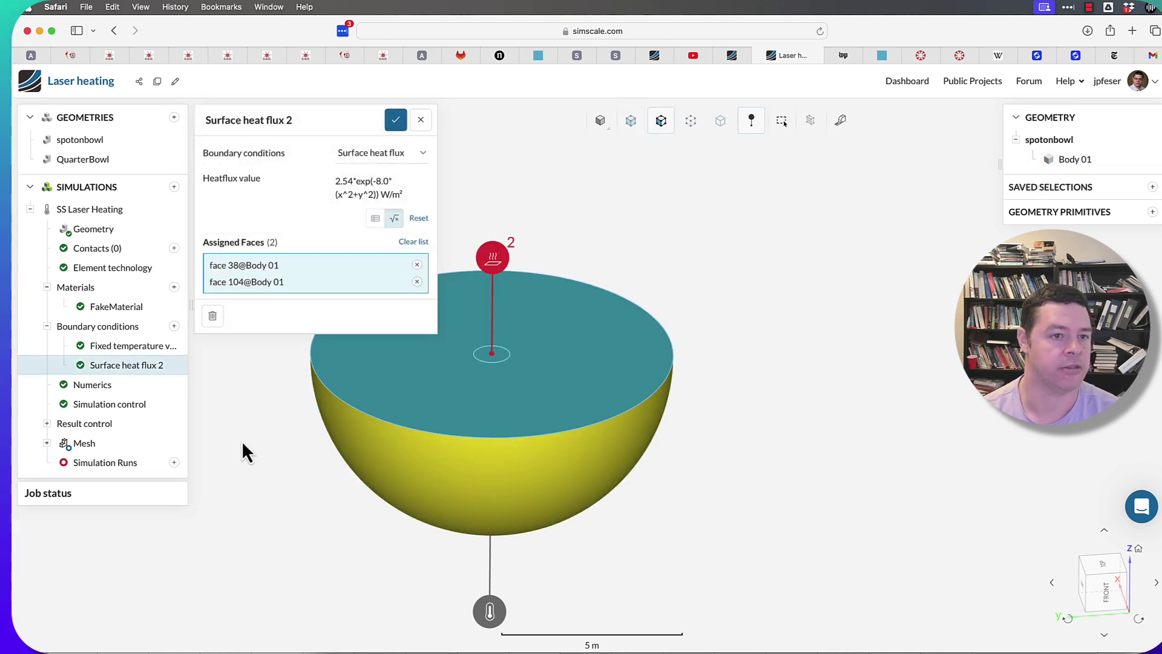
{"action": "left_click", "coordinate": [397, 121]}
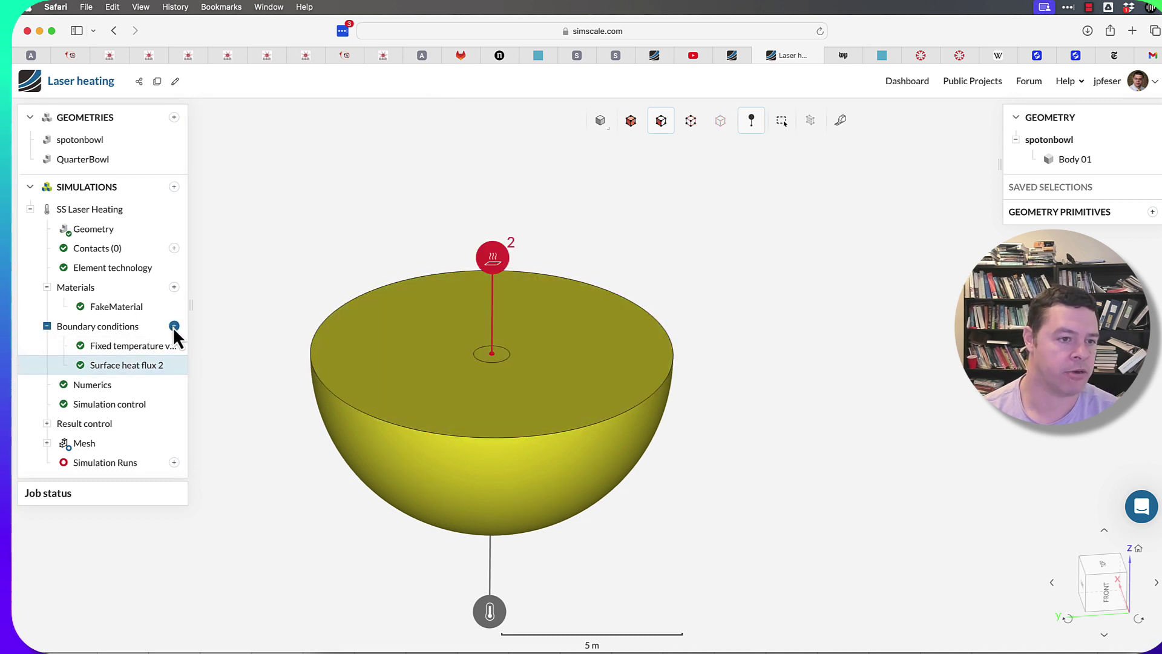
{"action": "left_click", "coordinate": [174, 326]}
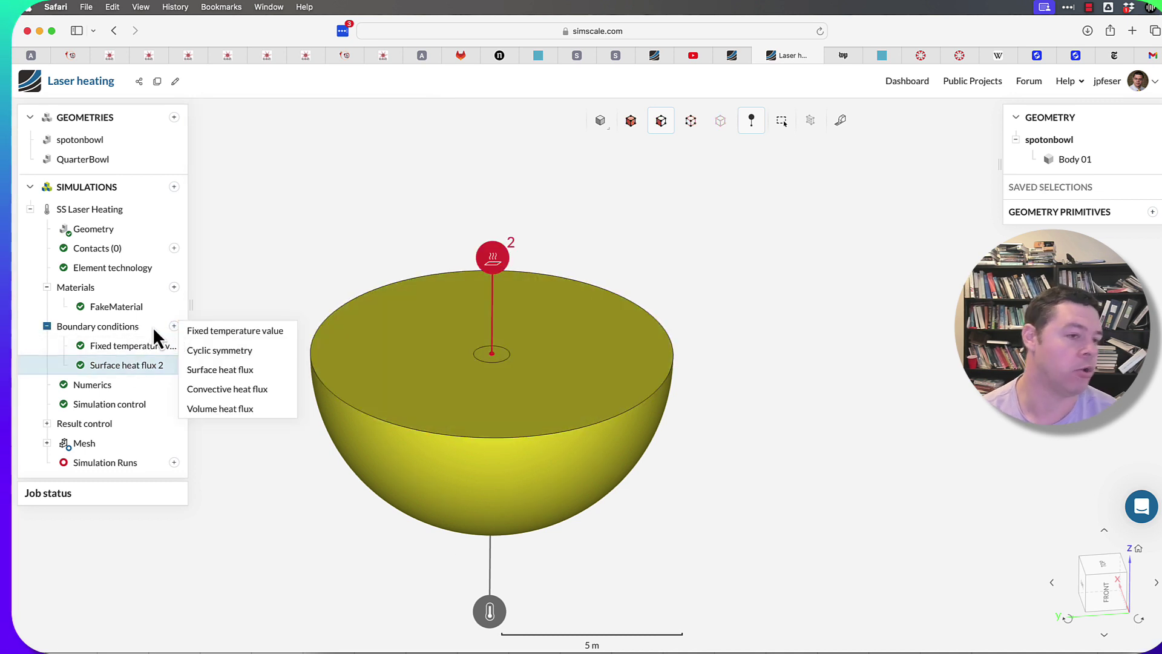
{"action": "left_click", "coordinate": [154, 331]}
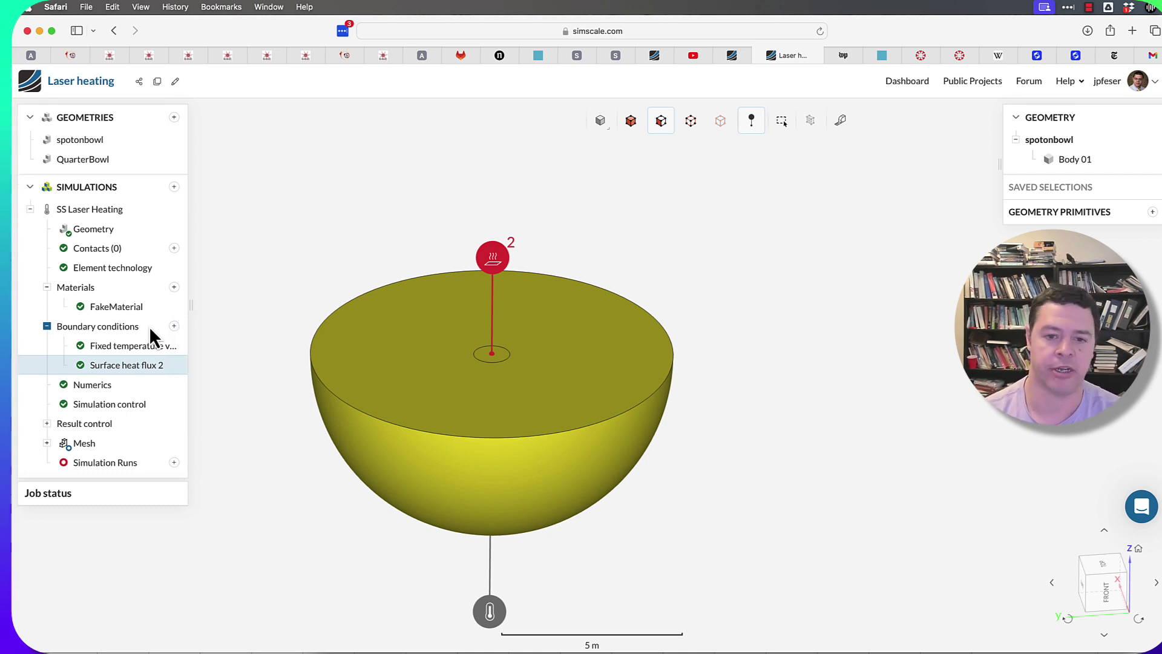
{"action": "left_click", "coordinate": [174, 327]}
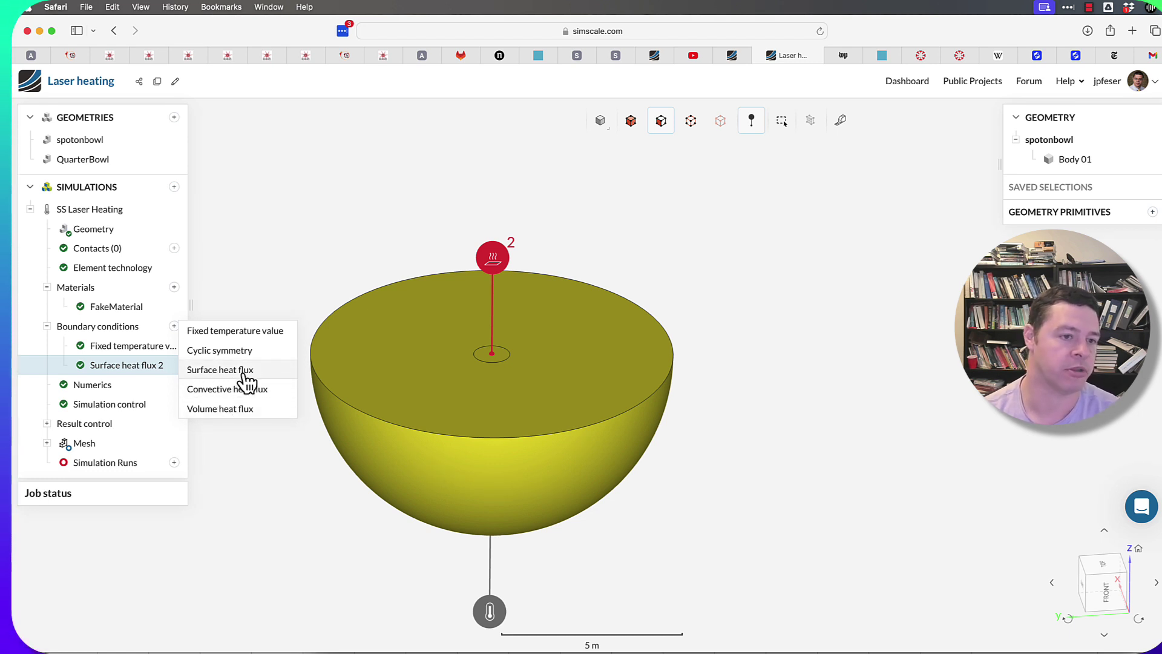
Close the boundary condition type list, keeping only Fixed temperature value 1 and Surface heat flux 2.
{"action": "left_click", "coordinate": [251, 534]}
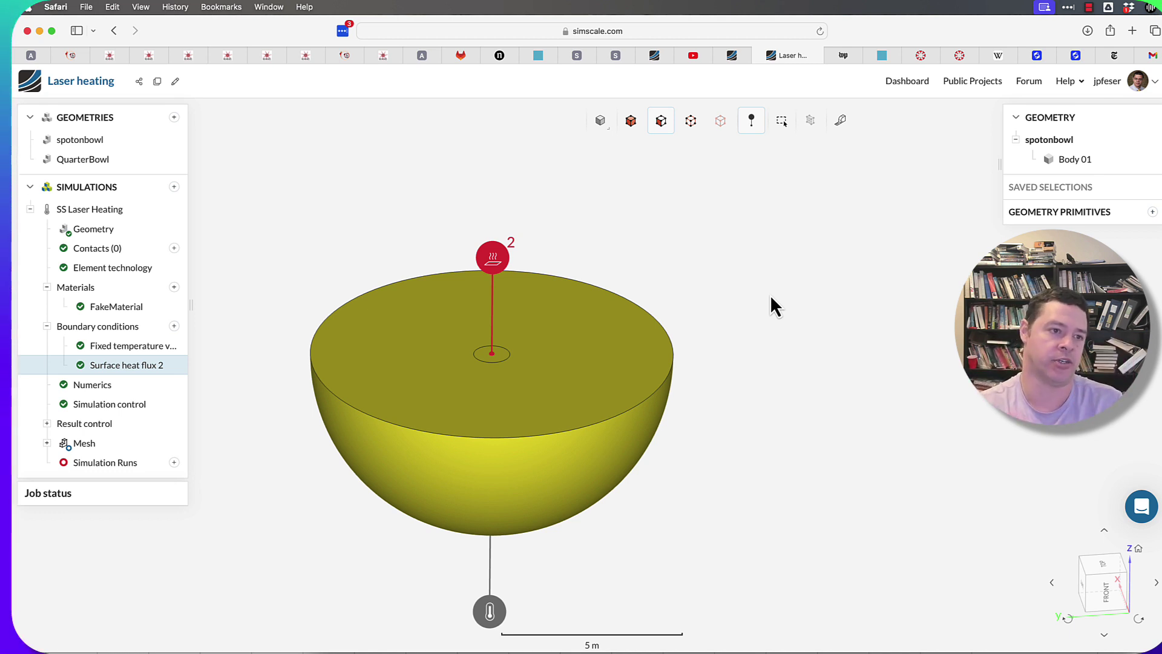
Open the QuarterBowl geometry and rotate the quarter-bowl model to inspect its shape.
{"action": "left_click", "coordinate": [82, 160]}
{"action": "left_click_drag", "start_coordinate": [773, 470], "coordinate": [564, 508]}
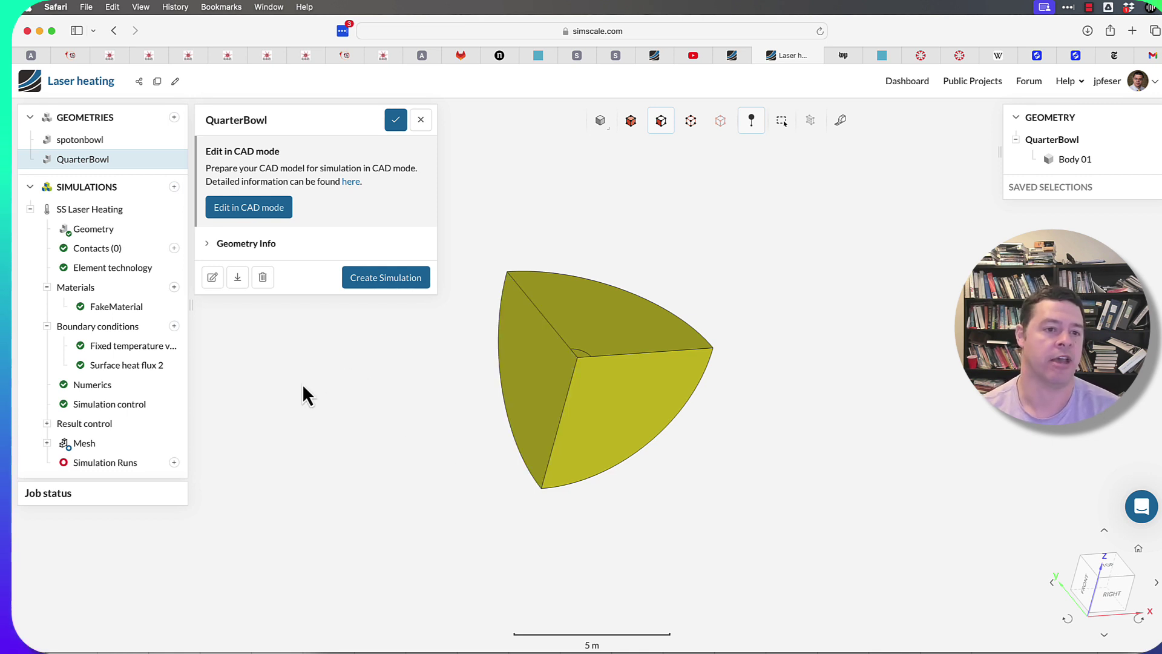
Close QuarterBowl and reopen Surface heat flux 2 with its Gaussian formula on faces 38 and 104.
{"action": "left_click", "coordinate": [397, 121]}
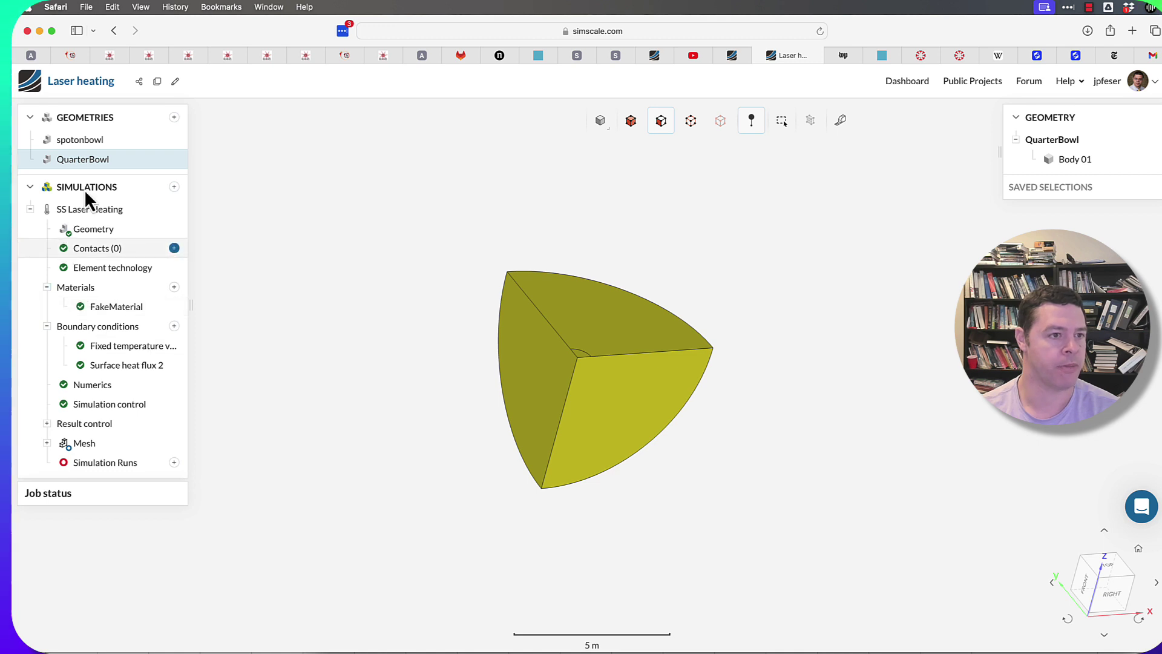
{"action": "left_click", "coordinate": [116, 366]}
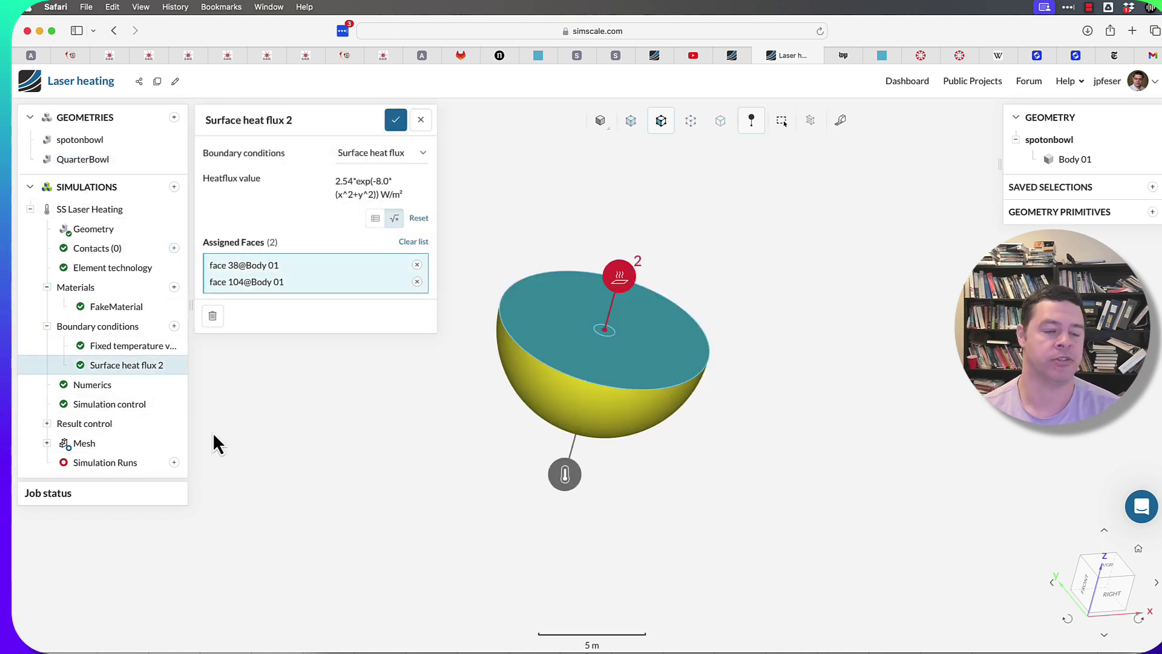